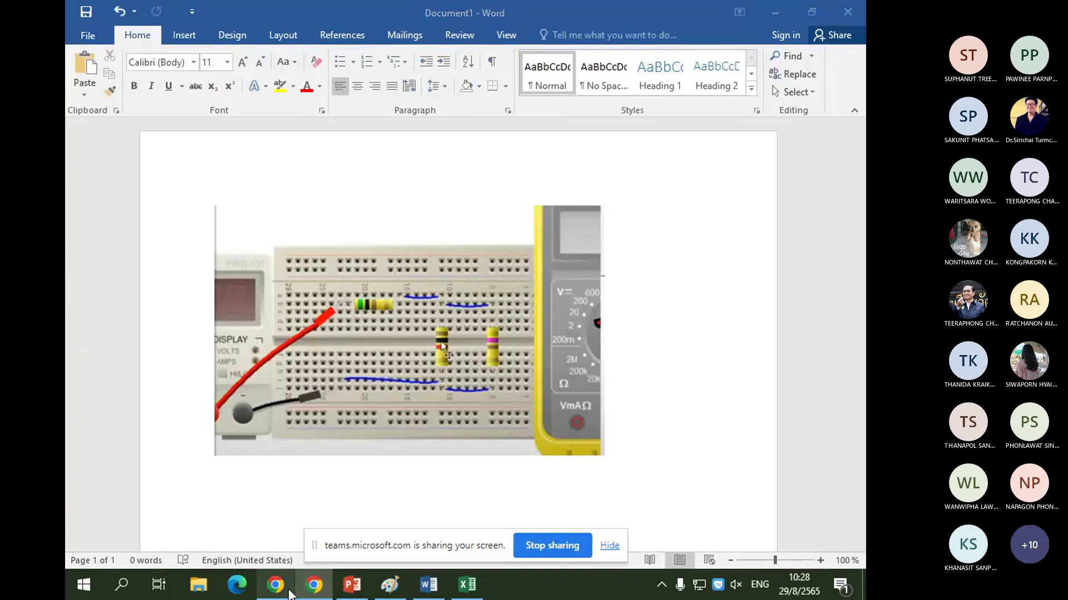
Step: Switch to the Teams meeting in Chrome and turn the camera on and back off
{"action": "left_click", "coordinate": [287, 591]}
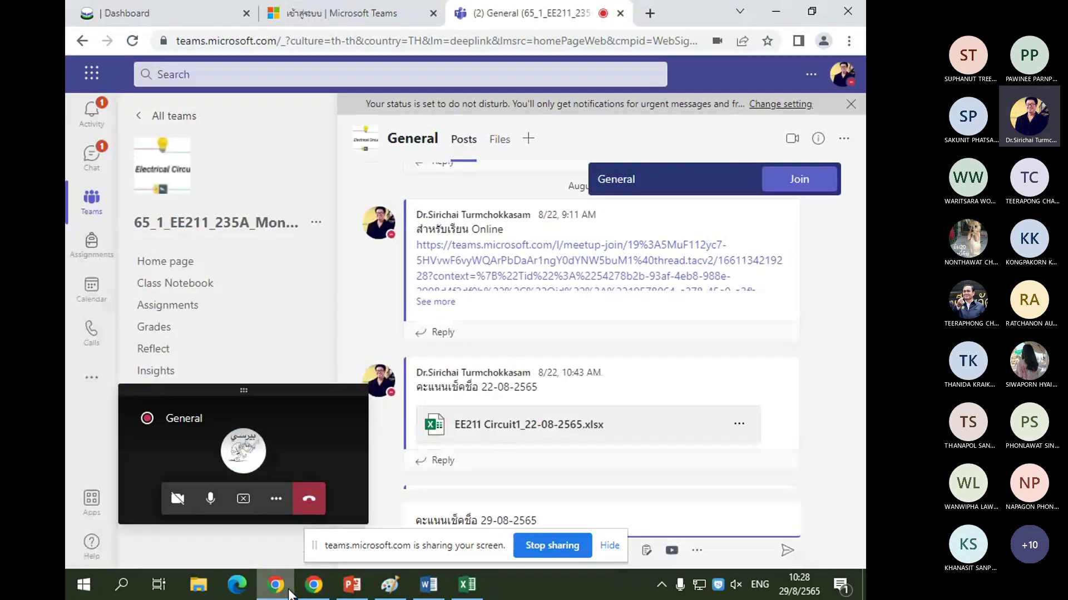
{"action": "left_click", "coordinate": [291, 408]}
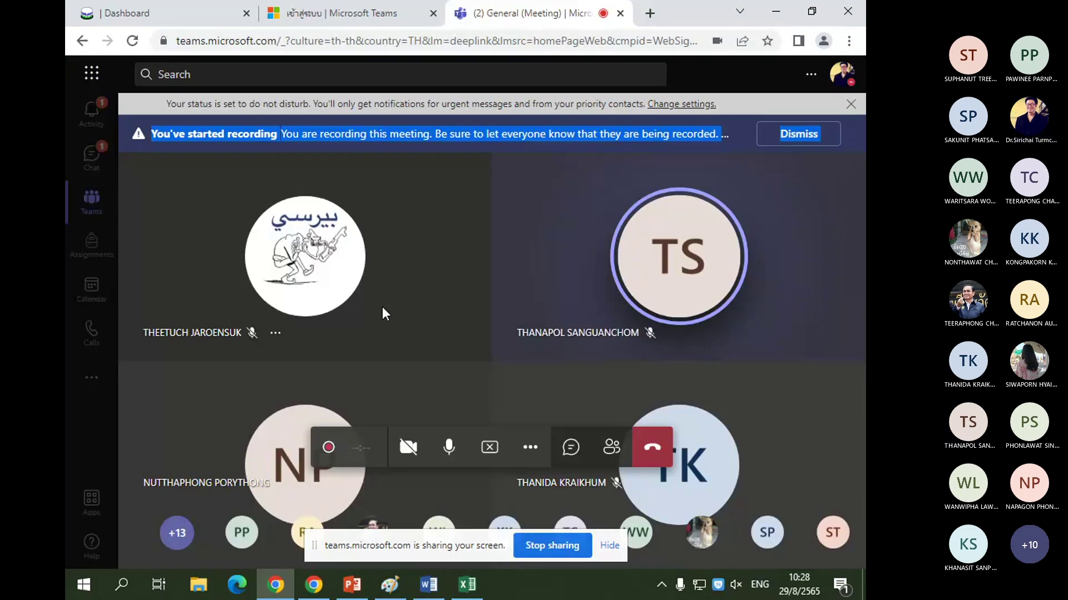
{"action": "left_click", "coordinate": [417, 455]}
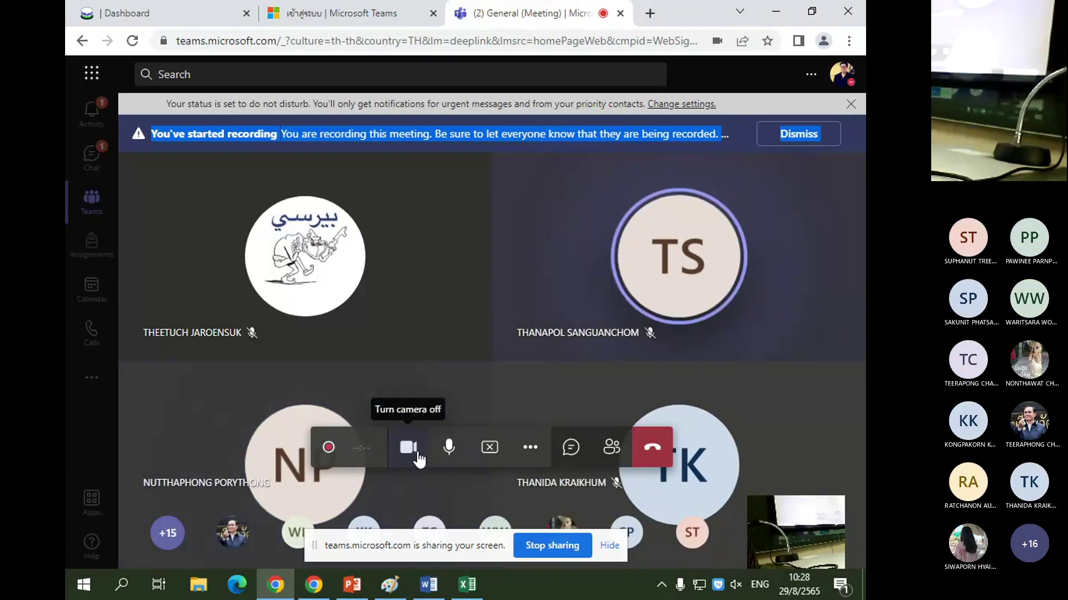
{"action": "left_click", "coordinate": [418, 455]}
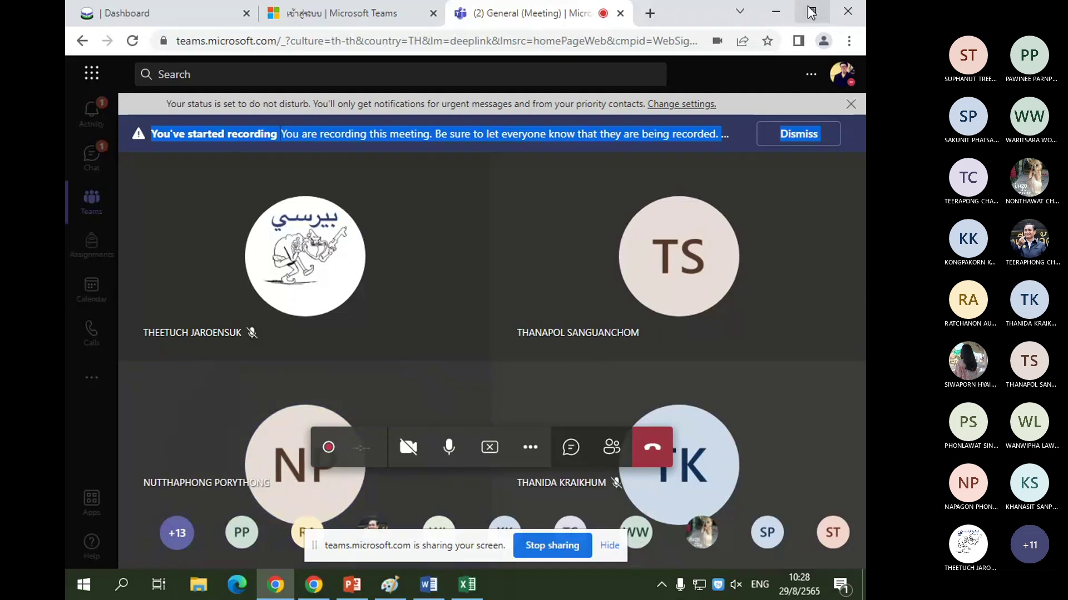
Step: Minimize the browser and Word windows and bring up the EE211 Circuit1_29-08-2565 workbook in Excel
{"action": "left_click", "coordinate": [779, 12]}
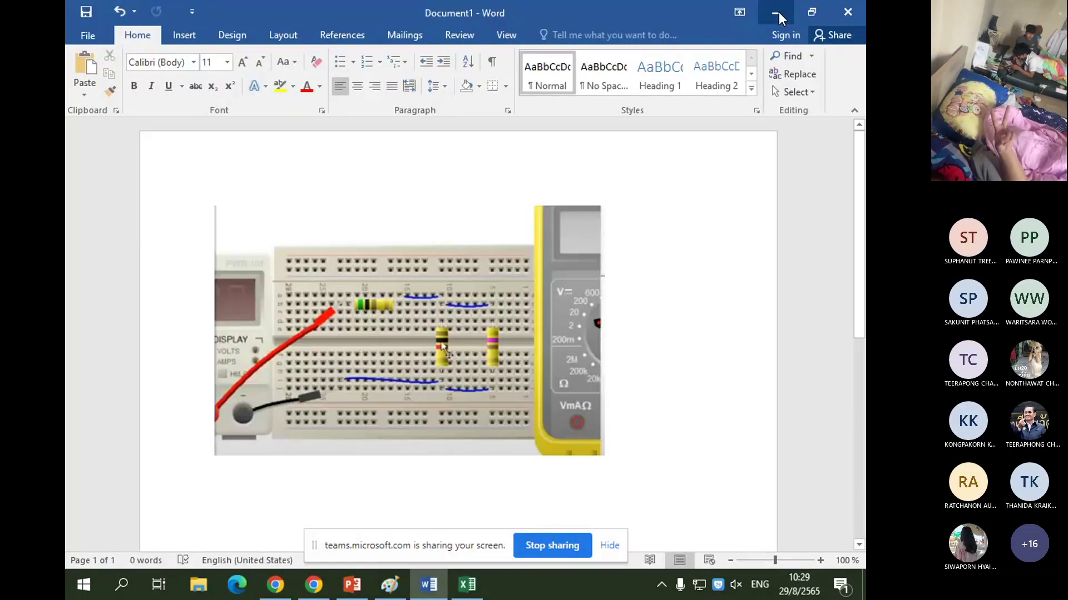
{"action": "left_click", "coordinate": [778, 12]}
{"action": "left_click", "coordinate": [777, 11]}
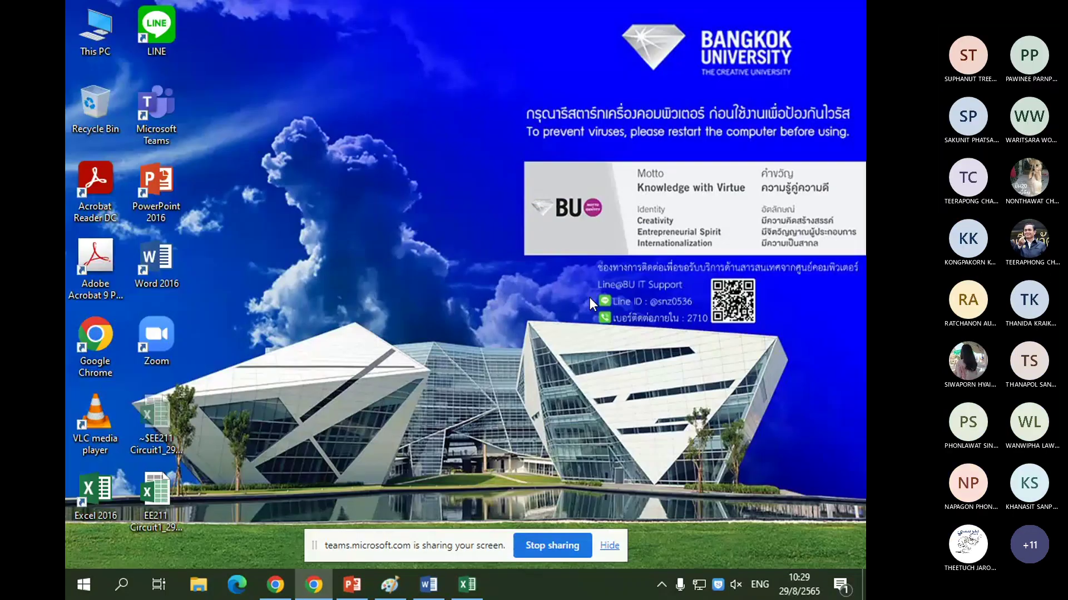
{"action": "left_click", "coordinate": [460, 593]}
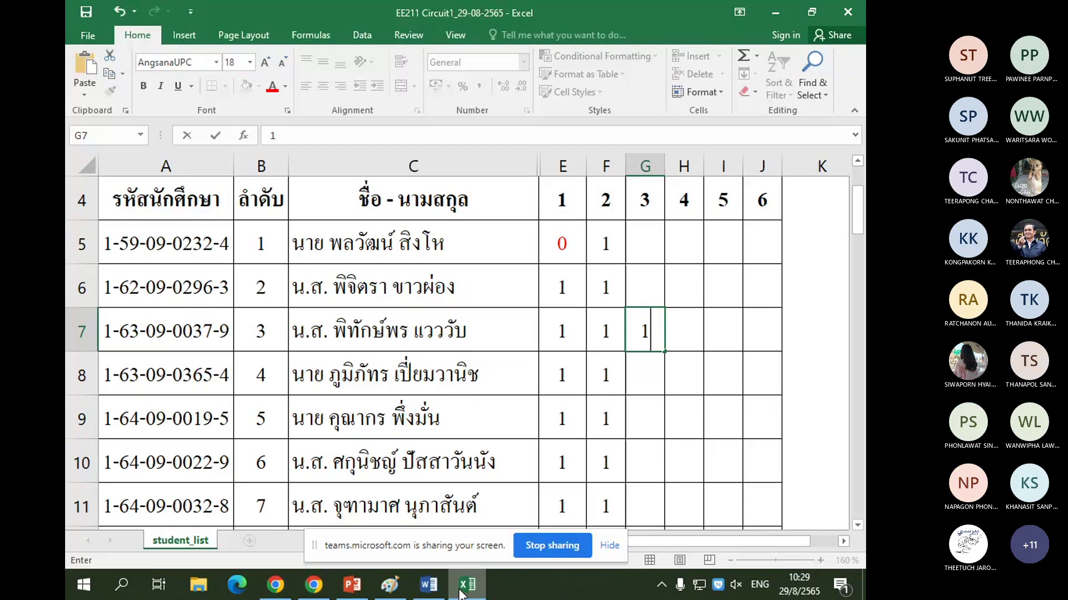
Step: In attendance column 3, enter 0 in G5, 1 in G6 and 0 in G8
{"action": "scroll", "coordinate": [697, 401], "scroll_direction": "up", "scroll_amount": 1}
{"action": "left_click", "coordinate": [660, 356]}
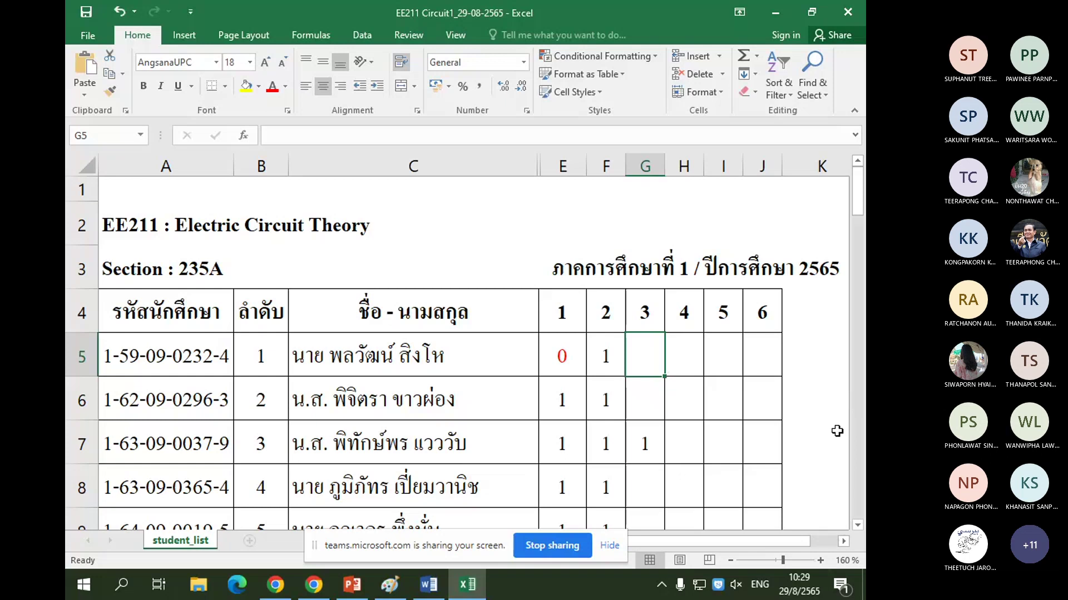
{"action": "left_click", "coordinate": [857, 524]}
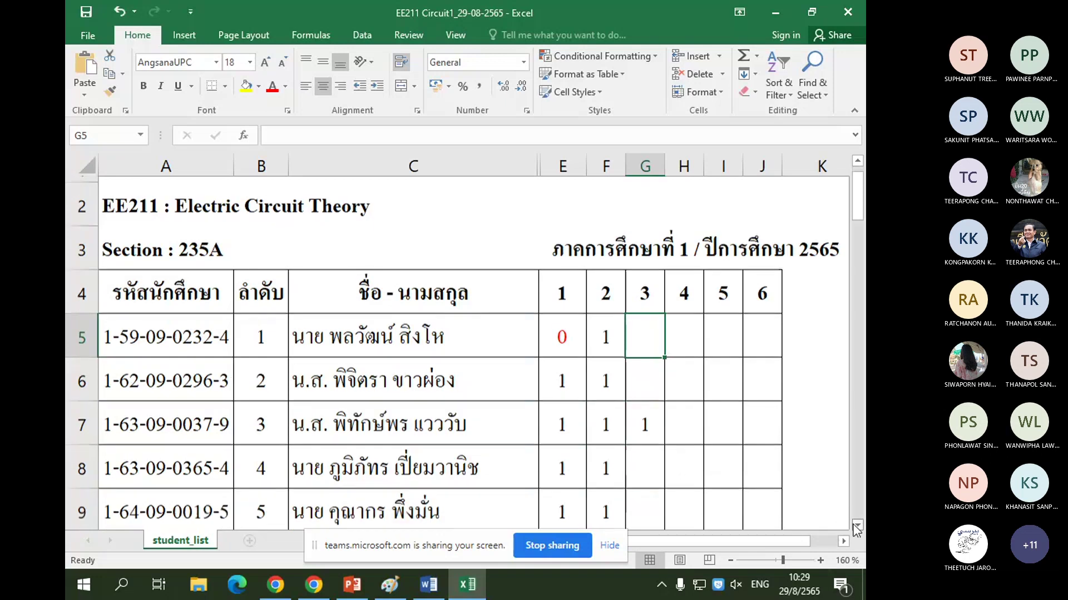
{"action": "left_click", "coordinate": [857, 525]}
{"action": "left_click", "coordinate": [857, 525]}
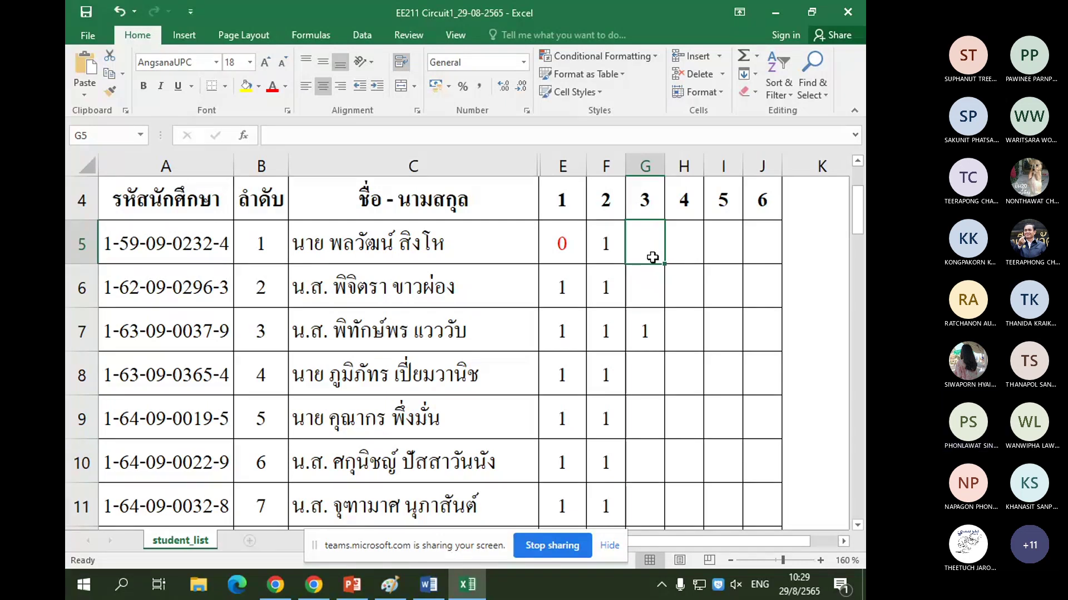
{"action": "type", "text": "0"}
{"action": "key", "text": "Return"}
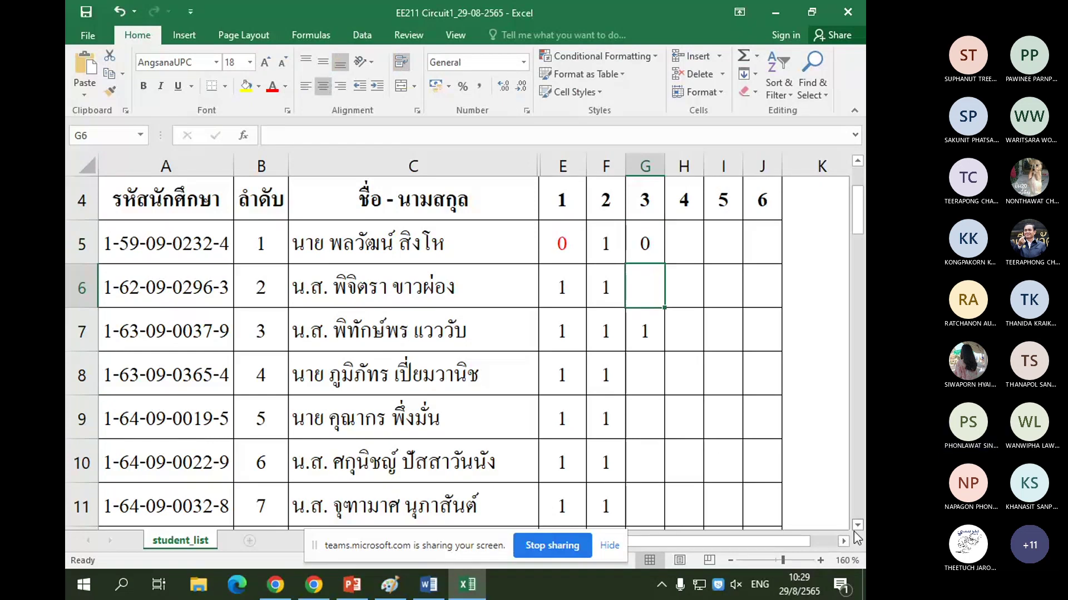
{"action": "type", "text": "1"}
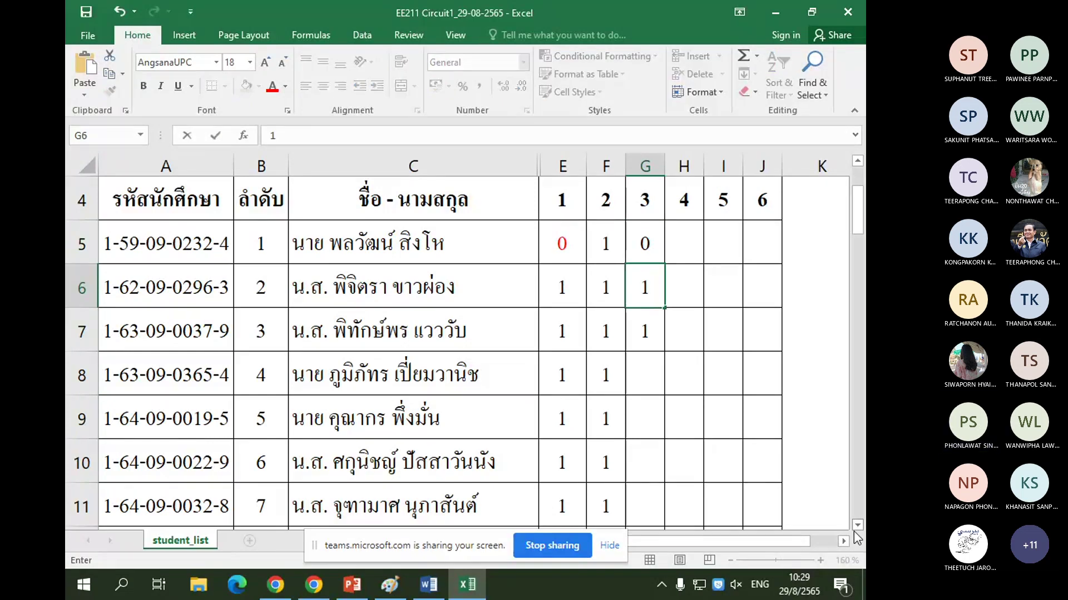
{"action": "key", "text": "Return"}
{"action": "key", "text": "Return"}
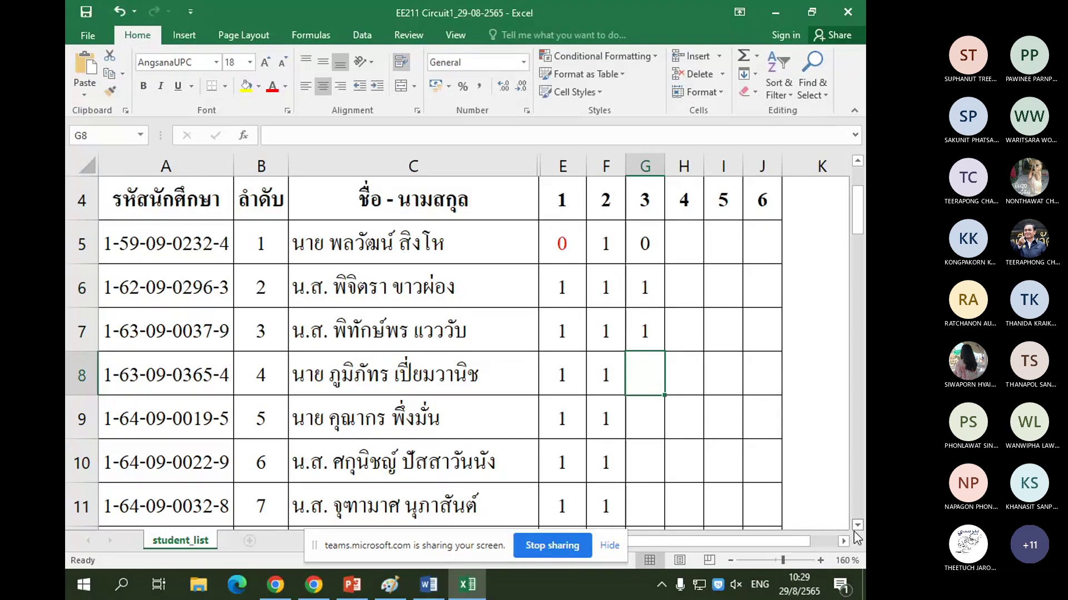
{"action": "type", "text": "0"}
{"action": "key", "text": "Return"}
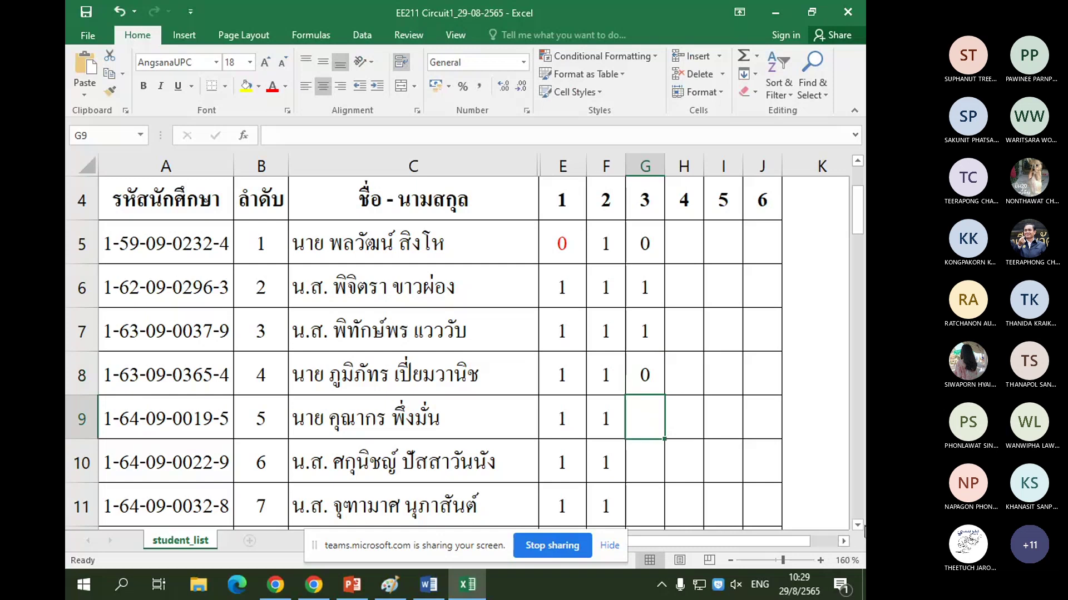
Step: Check the Teams meeting window, return to the Excel attendance sheet and enter 0 in G9
{"action": "left_click", "coordinate": [859, 527]}
{"action": "left_click", "coordinate": [859, 527]}
{"action": "left_click", "coordinate": [859, 527]}
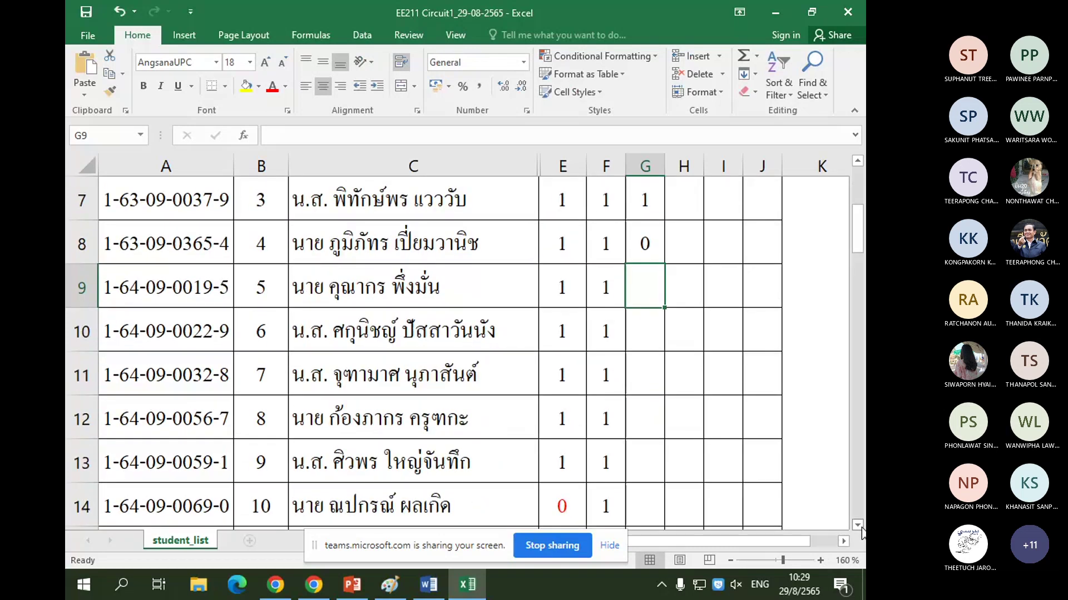
{"action": "left_click", "coordinate": [305, 592]}
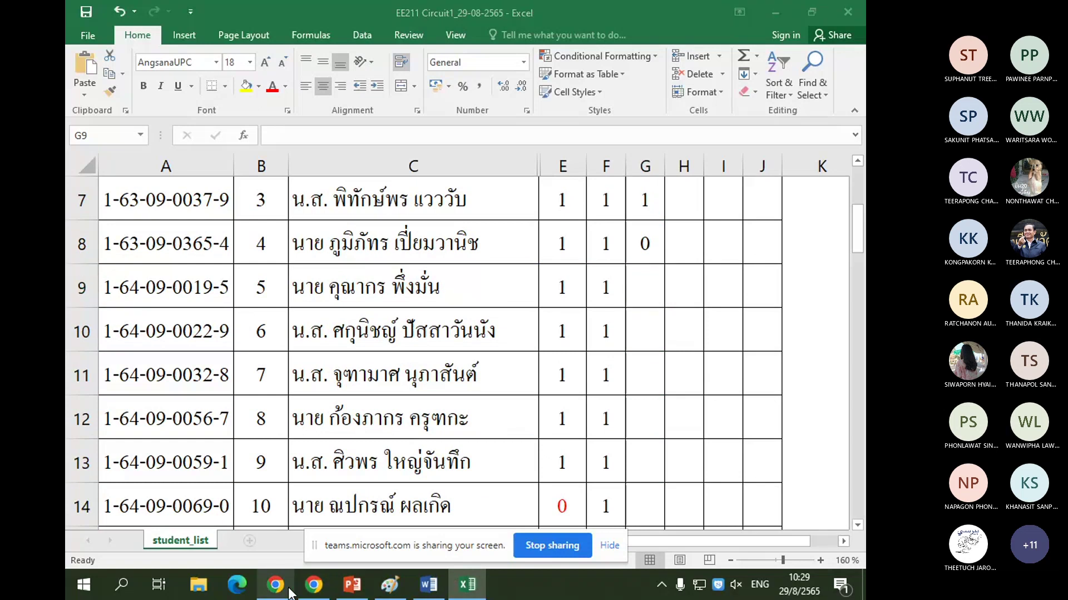
{"action": "left_click", "coordinate": [281, 588]}
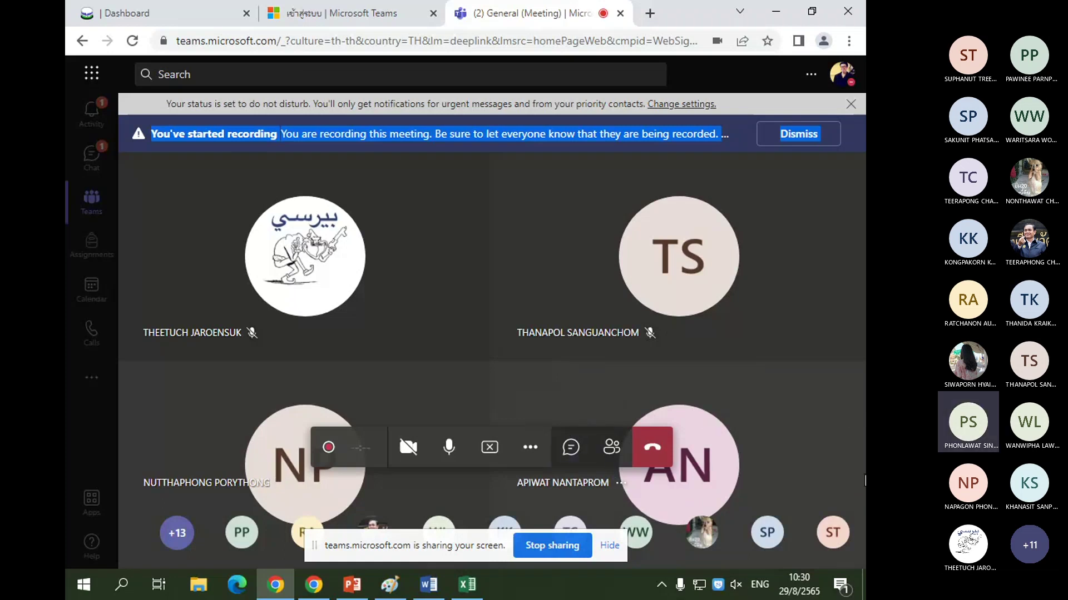
{"action": "left_click", "coordinate": [793, 6]}
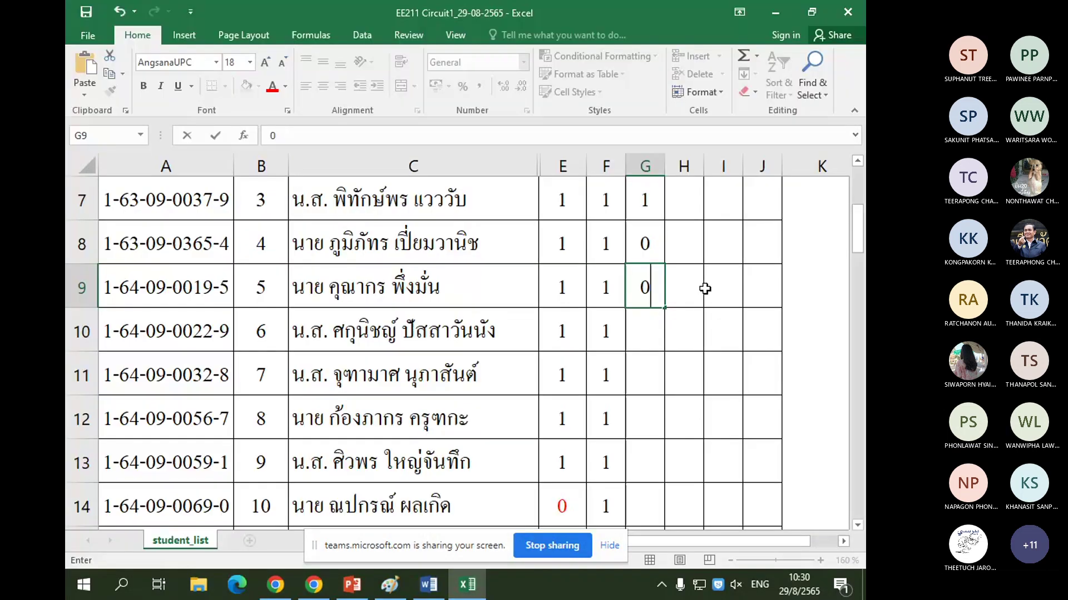
{"action": "type", "text": "0"}
{"action": "key", "text": "Return"}
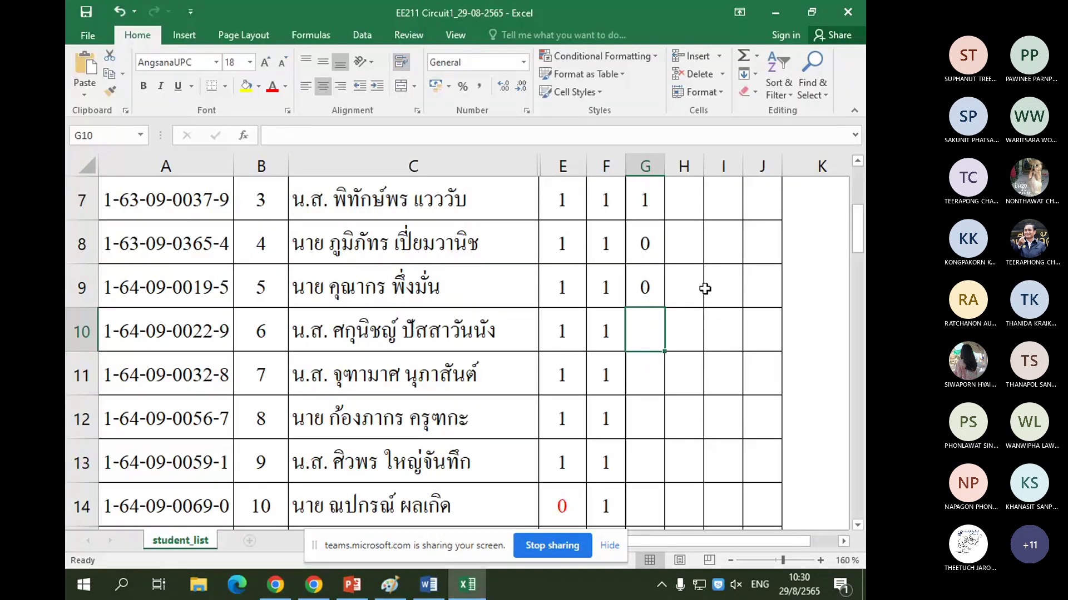
Step: Enter 0 in attendance column 3 for the students in rows 10 to 14 (G10:G14)
{"action": "left_click", "coordinate": [857, 525]}
{"action": "left_click", "coordinate": [857, 525]}
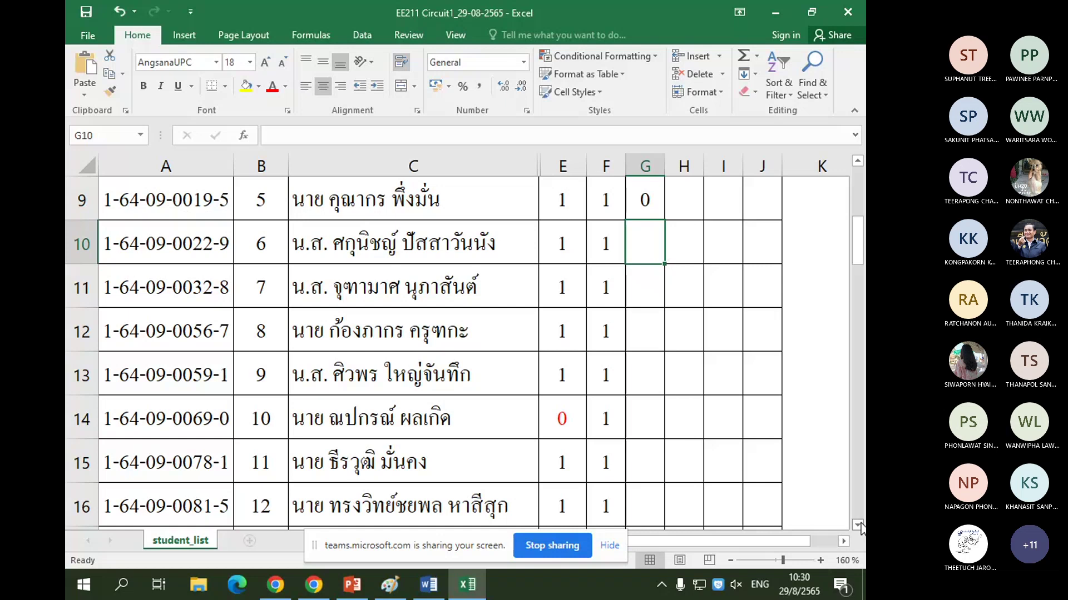
{"action": "type", "text": "0"}
{"action": "key", "text": "Return"}
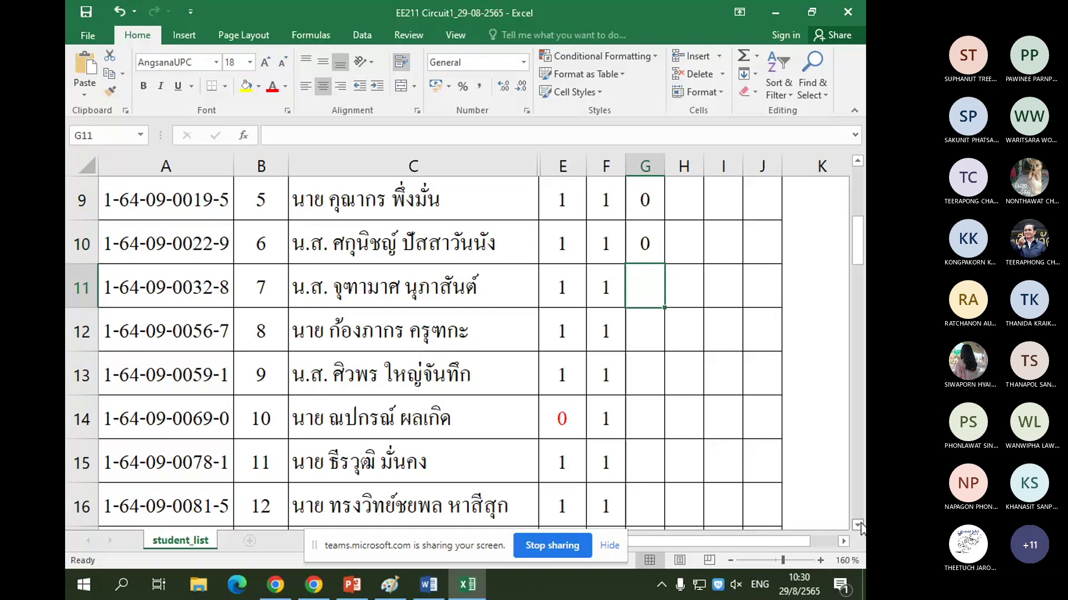
{"action": "type", "text": "0"}
{"action": "key", "text": "Return"}
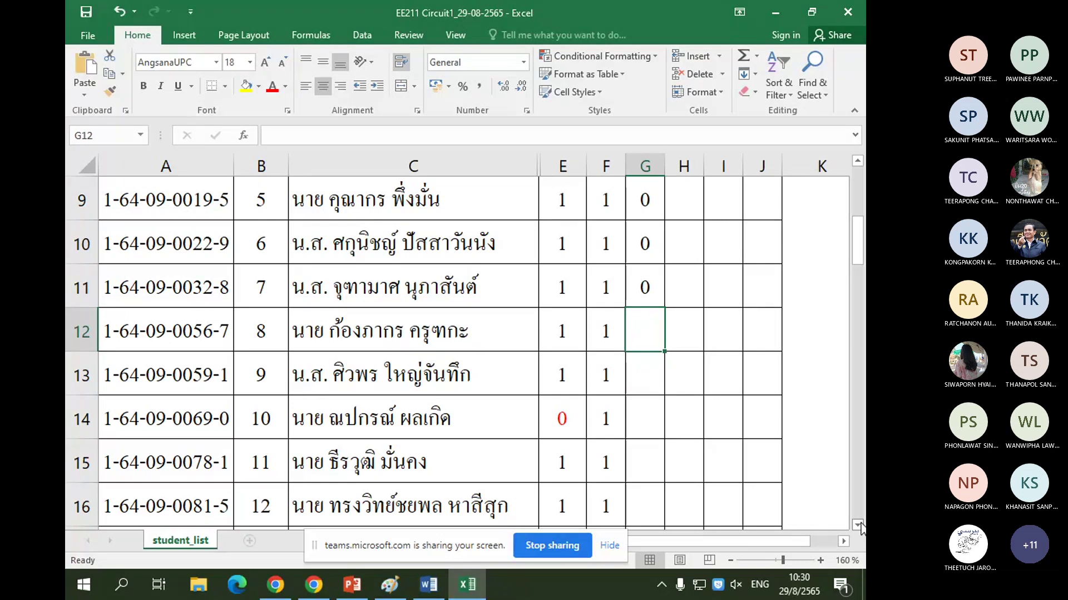
{"action": "type", "text": "0"}
{"action": "key", "text": "Return"}
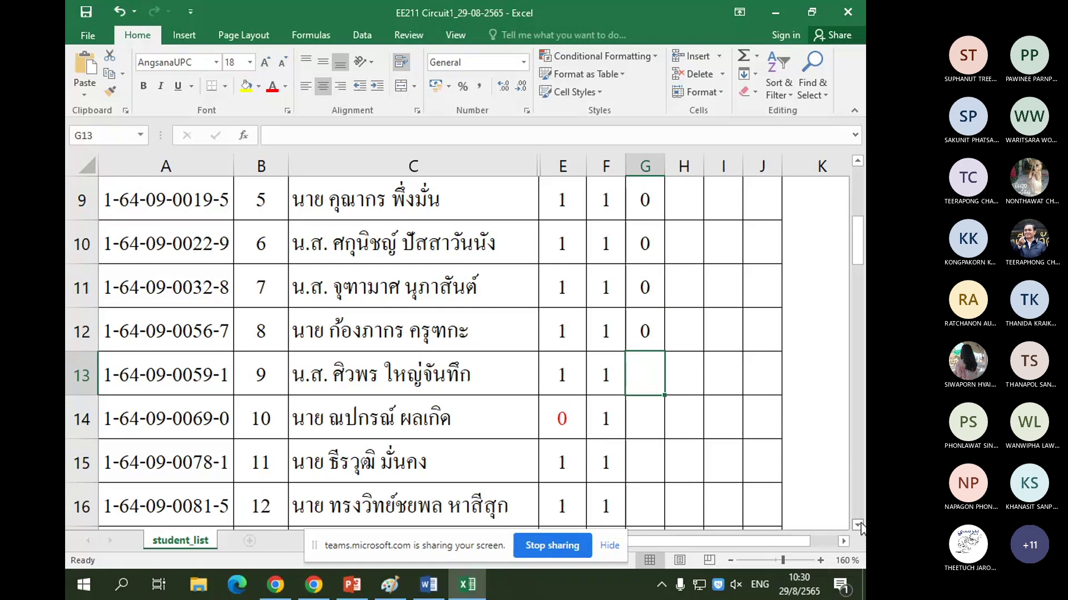
{"action": "type", "text": "0"}
{"action": "key", "text": "Return"}
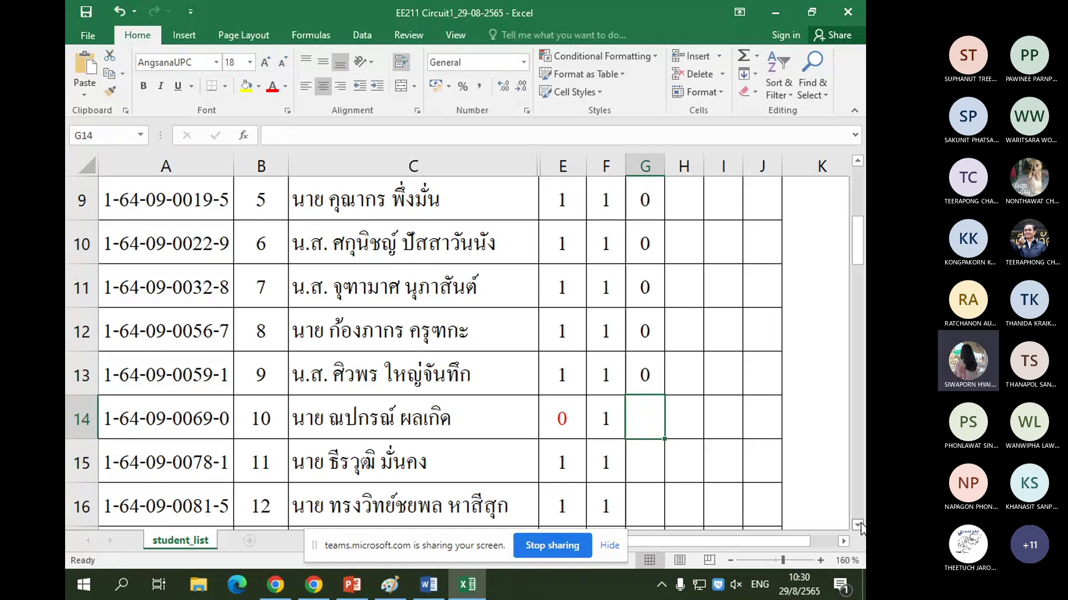
{"action": "type", "text": "0"}
{"action": "key", "text": "Return"}
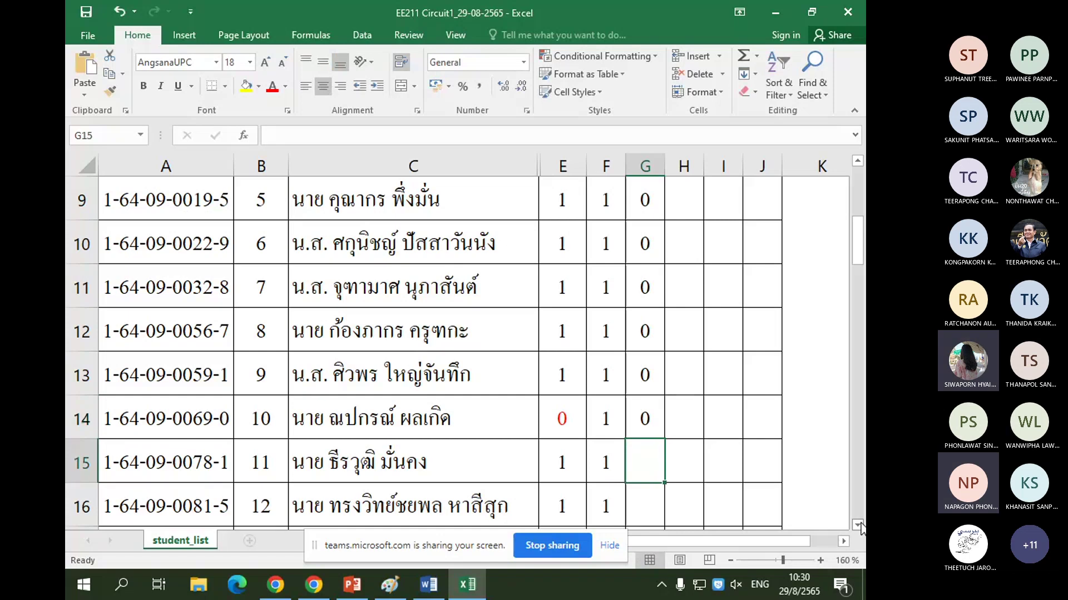
Step: Enter 1 in attendance column 3 for rows 15, 16 and 17 (G15:G17)
{"action": "type", "text": "1"}
{"action": "key", "text": "Return"}
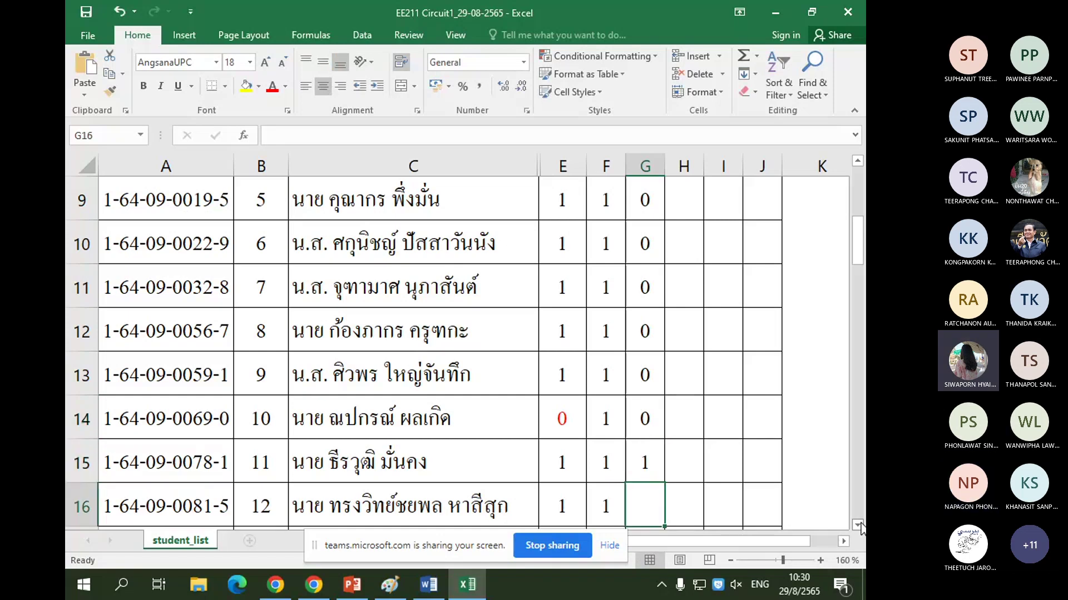
{"action": "scroll", "coordinate": [861, 527], "scroll_direction": "down", "scroll_amount": 1}
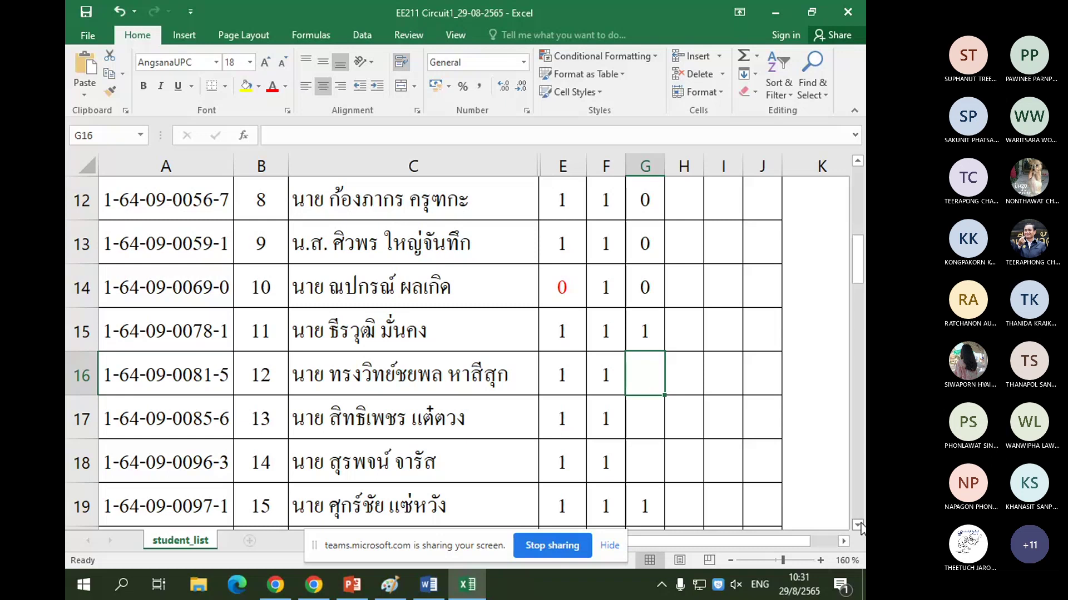
{"action": "key", "text": "Down"}
{"action": "type", "text": "1"}
{"action": "key", "text": "Up"}
{"action": "type", "text": "1"}
{"action": "key", "text": "Down"}
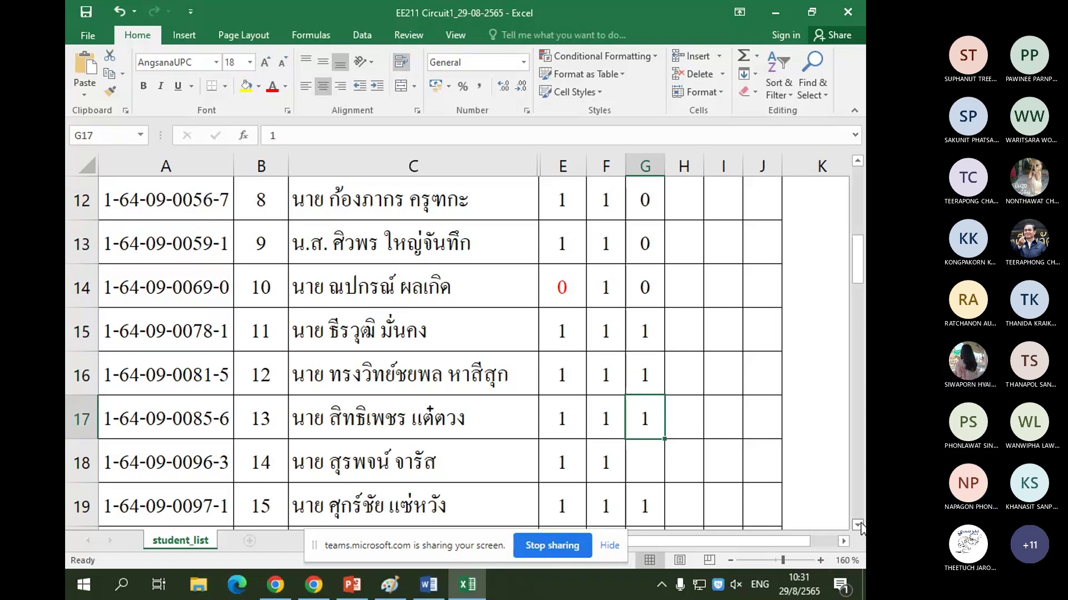
Step: Set G17 to 0 and enter 0 in G18 in attendance column 3
{"action": "type", "text": "0"}
{"action": "key", "text": "Return"}
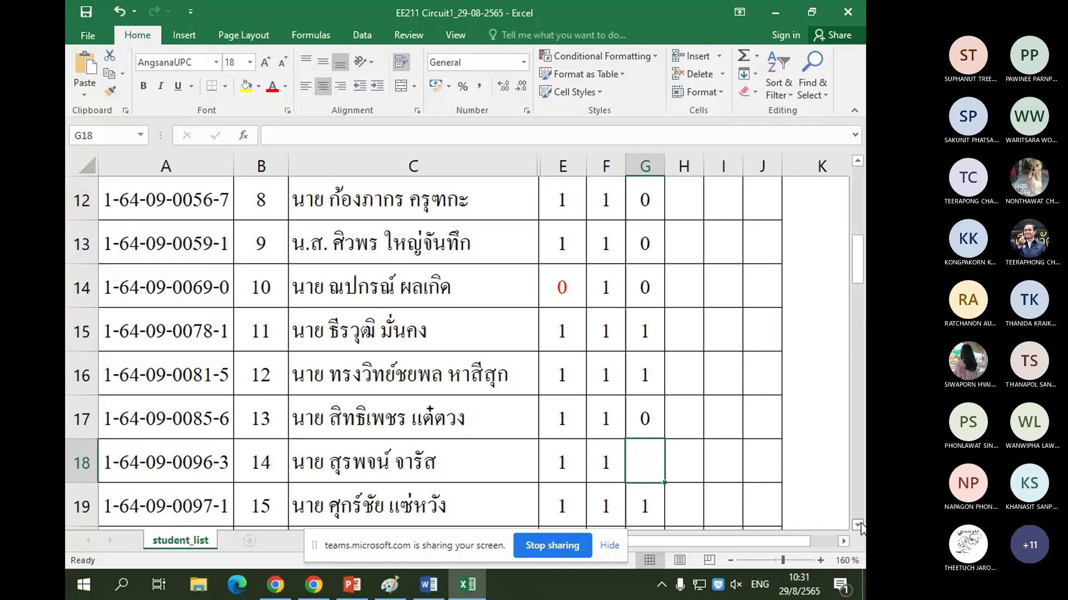
{"action": "type", "text": "0"}
{"action": "key", "text": "Return"}
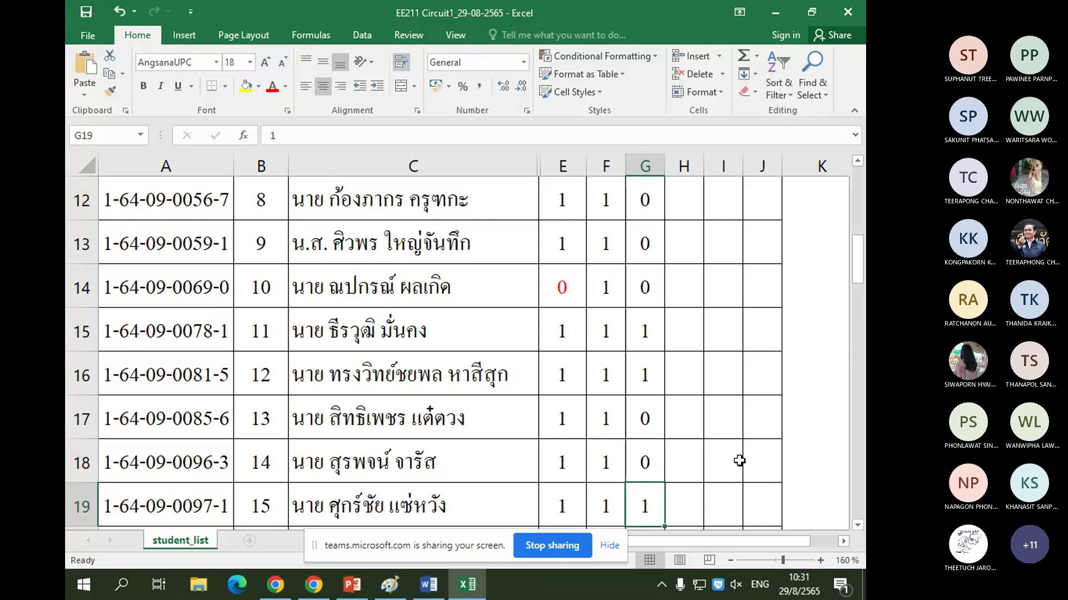
Step: Enter 0 in attendance column 3 for the students in rows 20 to 22 (G20:G22)
{"action": "scroll", "coordinate": [739, 460], "scroll_direction": "down", "scroll_amount": 2}
{"action": "left_click", "coordinate": [655, 294]}
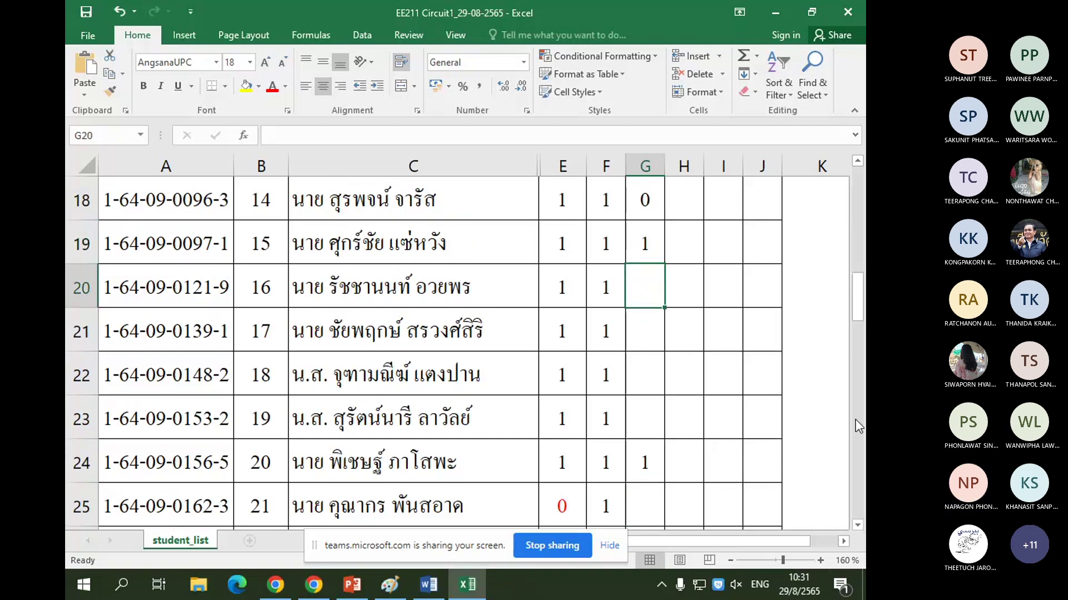
{"action": "type", "text": "0"}
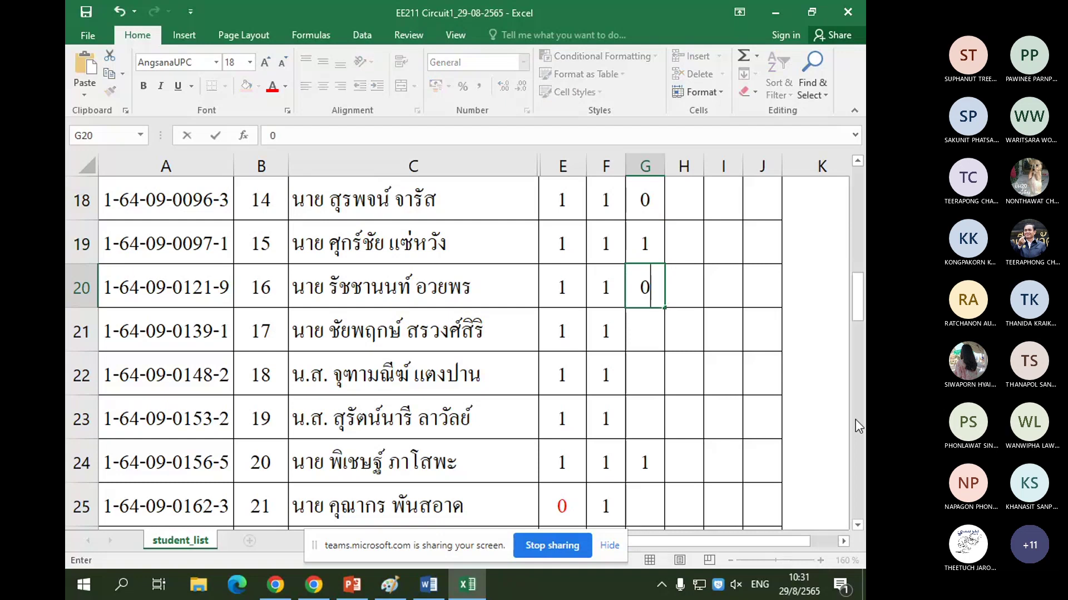
{"action": "key", "text": "Return"}
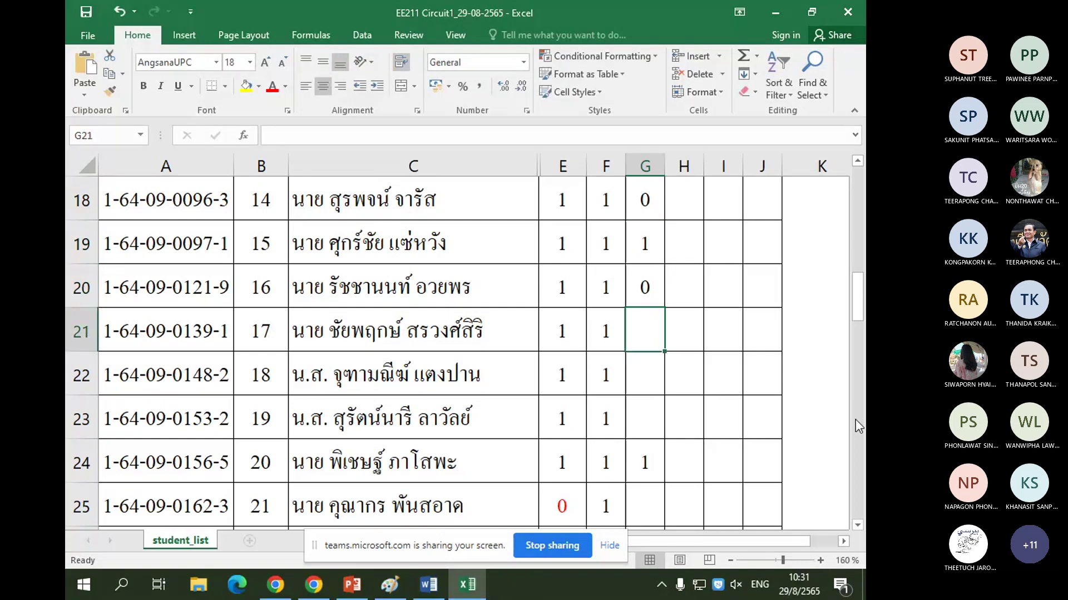
{"action": "type", "text": "0"}
{"action": "key", "text": "Return"}
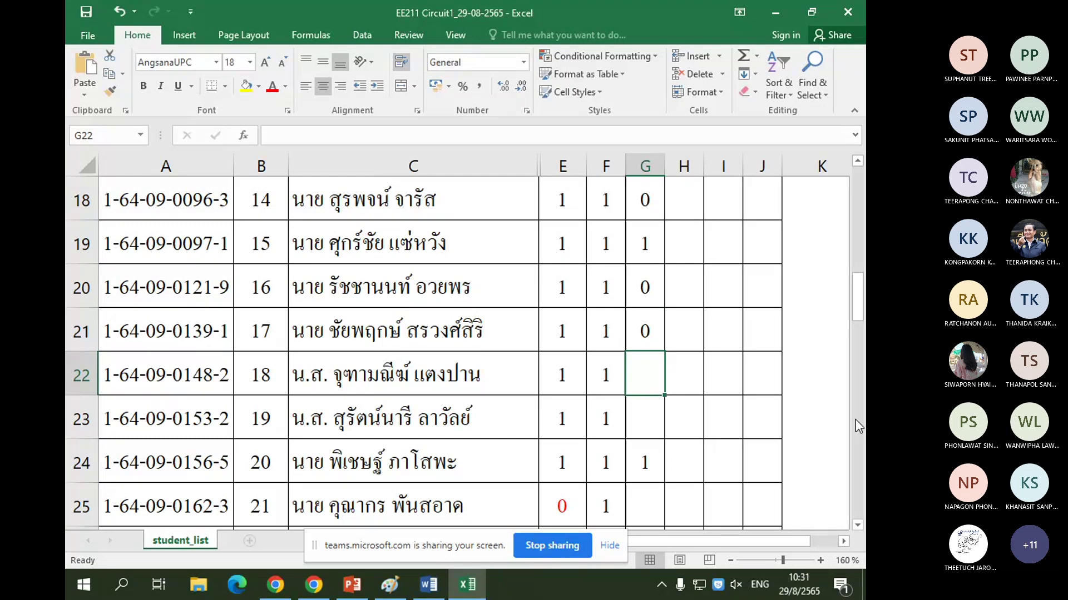
{"action": "type", "text": "0"}
{"action": "key", "text": "Return"}
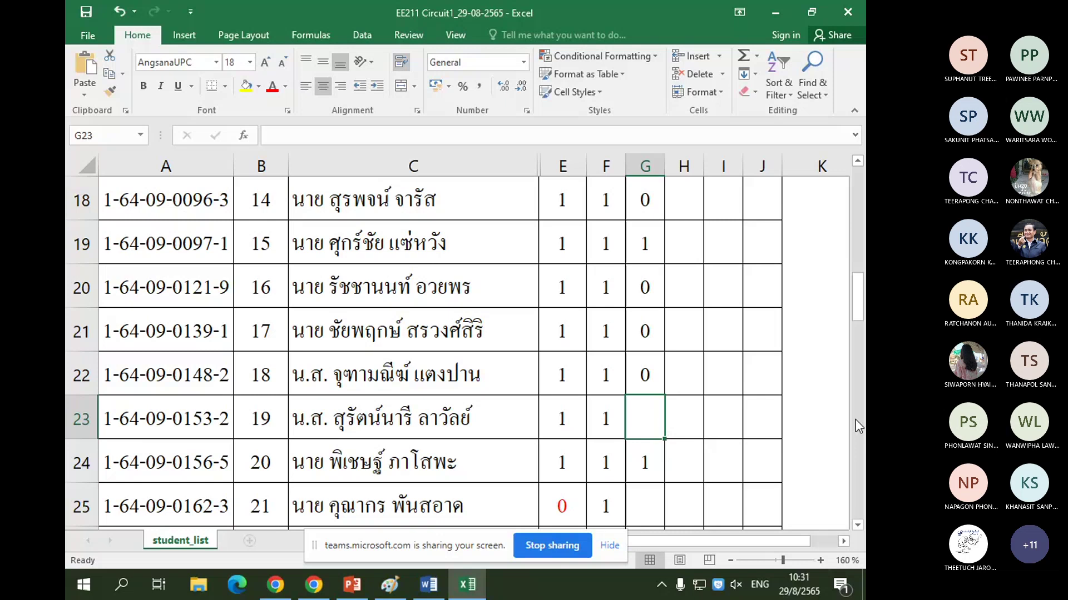
Step: Leave G23 blank and enter 0 in G25 and 1 in G26 in attendance column 3
{"action": "key", "text": "Down"}
{"action": "key", "text": "Down"}
{"action": "scroll", "coordinate": [693, 444], "scroll_direction": "down", "scroll_amount": 3}
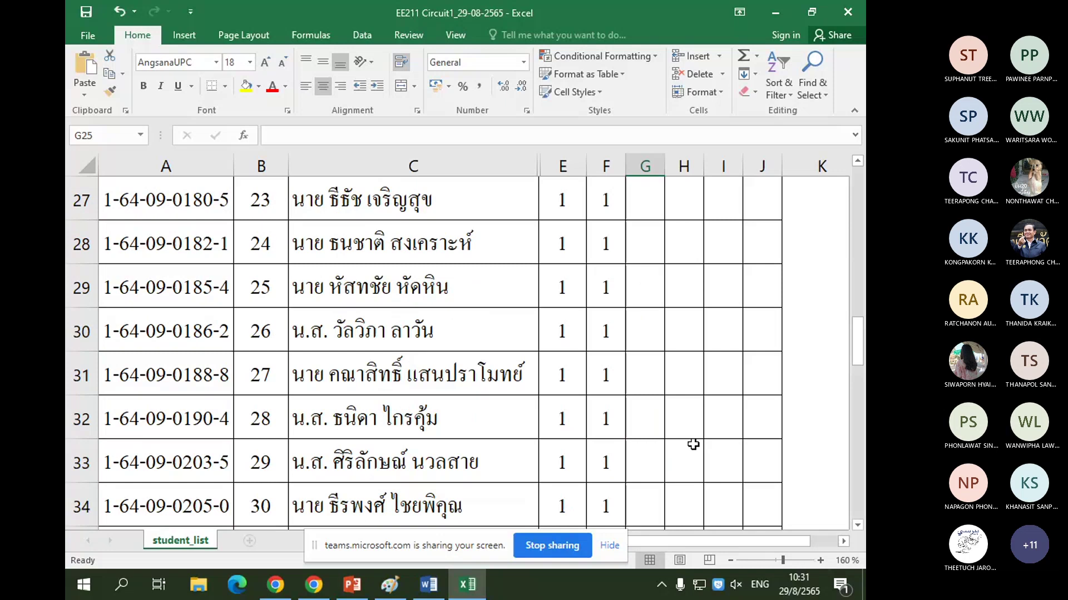
{"action": "type", "text": "0"}
{"action": "key", "text": "Return"}
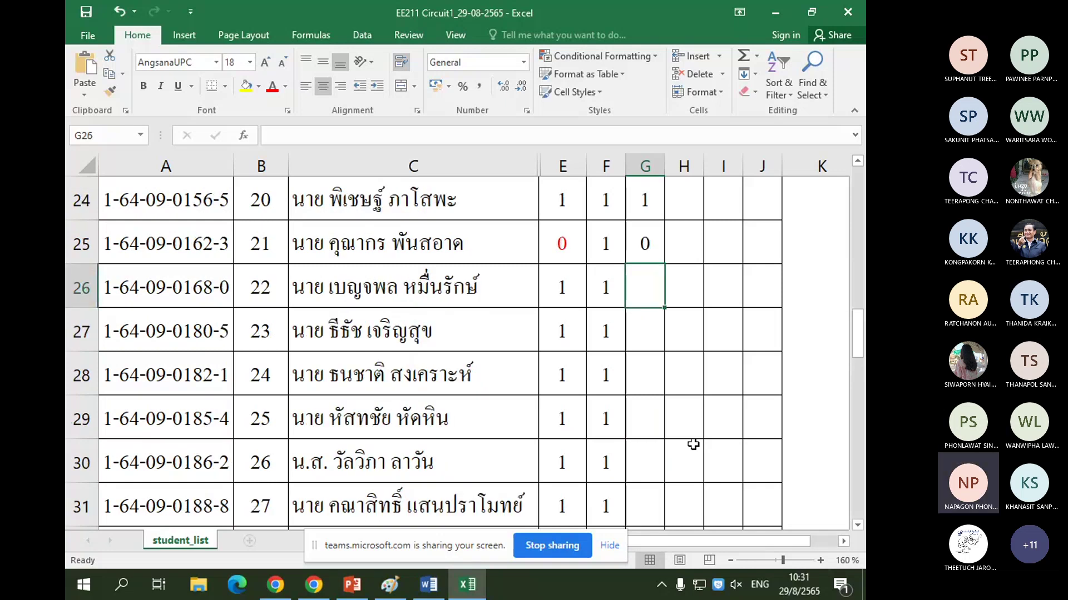
{"action": "type", "text": "1"}
{"action": "key", "text": "Return"}
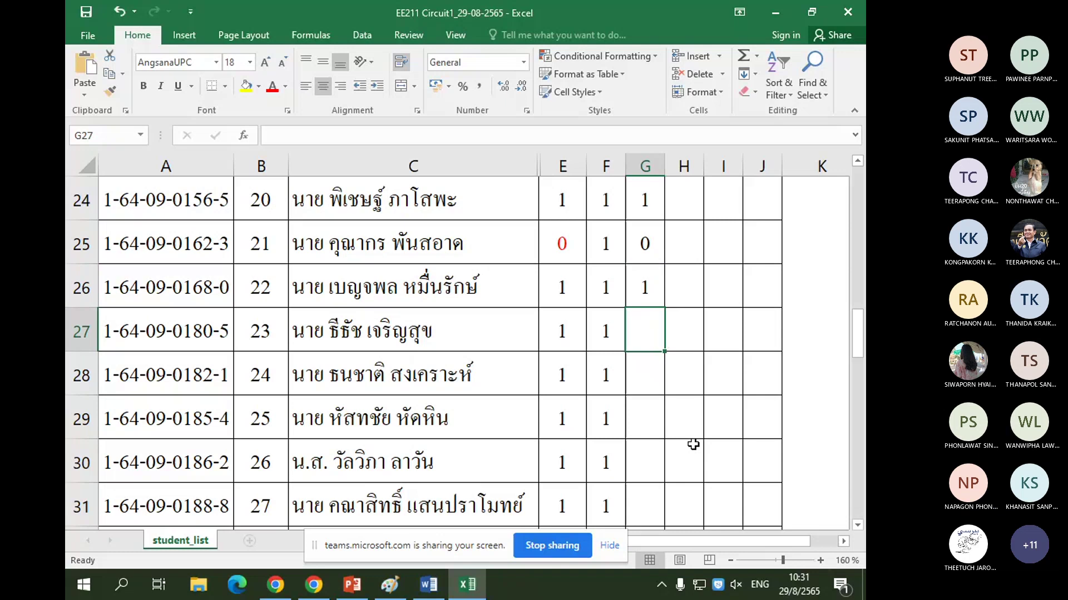
Step: Enter 0 in G27 and G28 and 1 in G29 in attendance column 3
{"action": "type", "text": "0"}
{"action": "key", "text": "Return"}
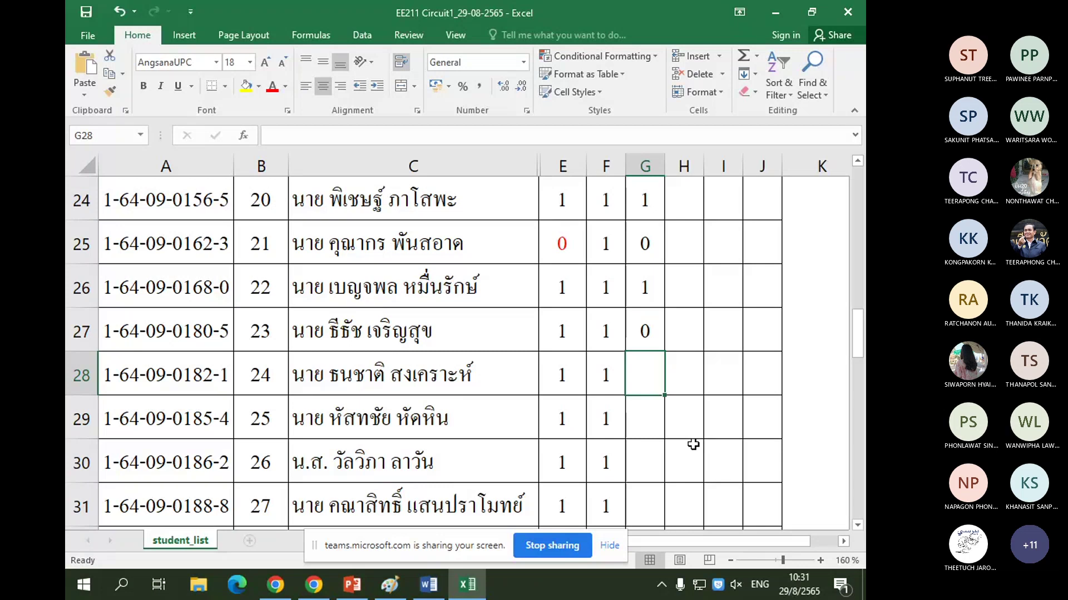
{"action": "type", "text": "0"}
{"action": "key", "text": "Return"}
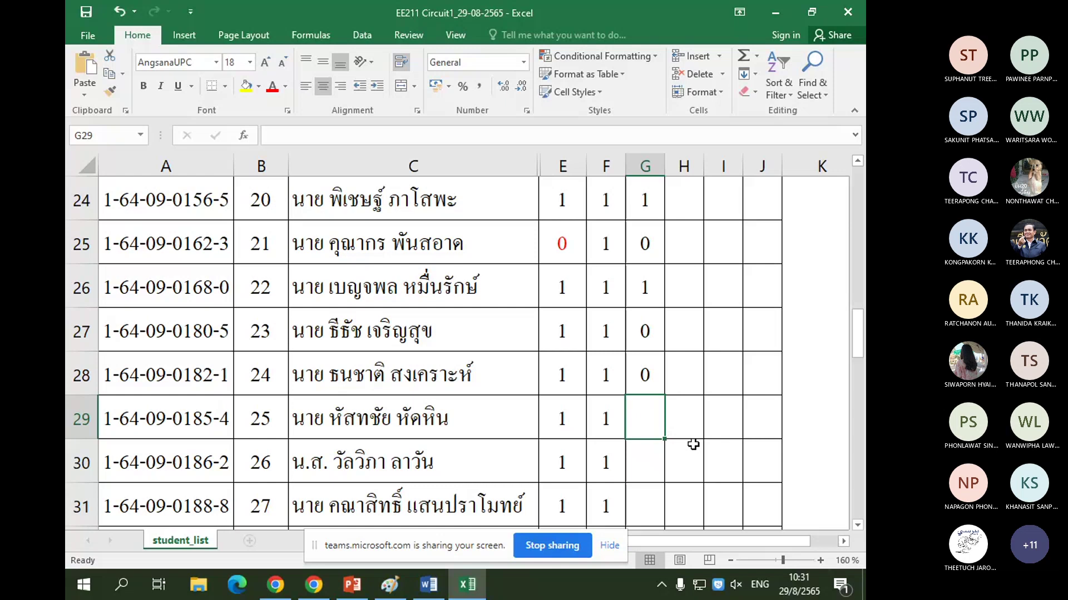
{"action": "type", "text": "1"}
{"action": "key", "text": "Return"}
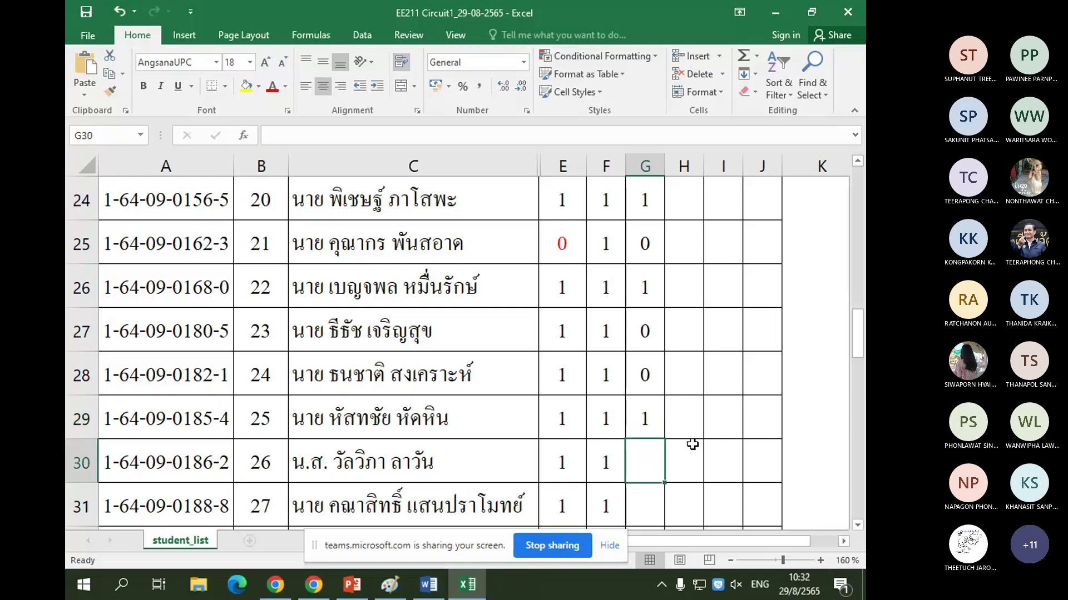
Step: Enter 0 in attendance column 3 for the students in rows 30 to 32 (G30:G32)
{"action": "scroll", "coordinate": [693, 445], "scroll_direction": "down", "scroll_amount": 1}
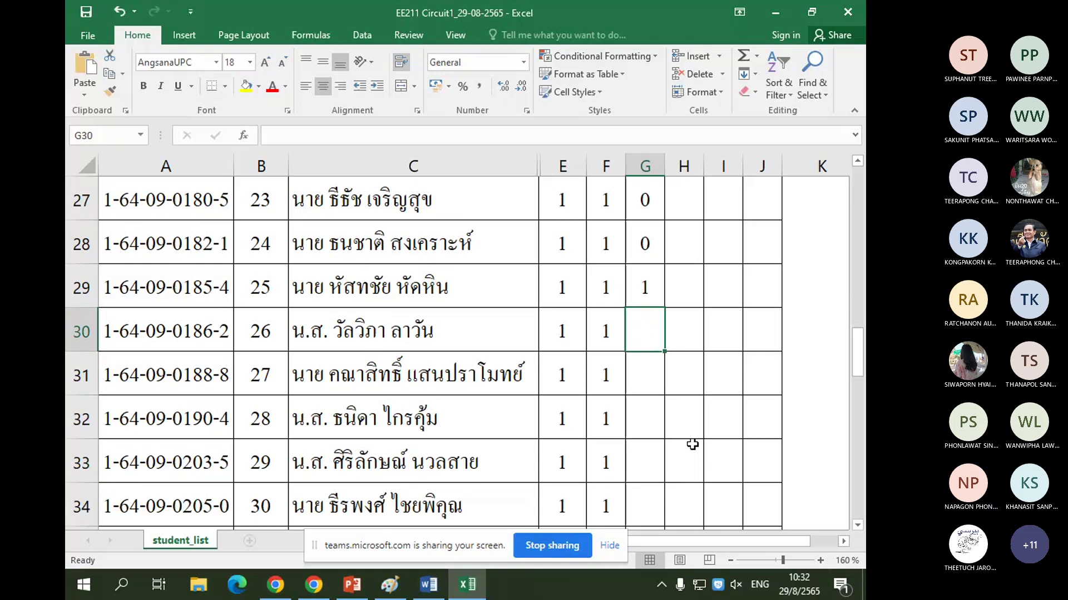
{"action": "type", "text": "0"}
{"action": "key", "text": "Return"}
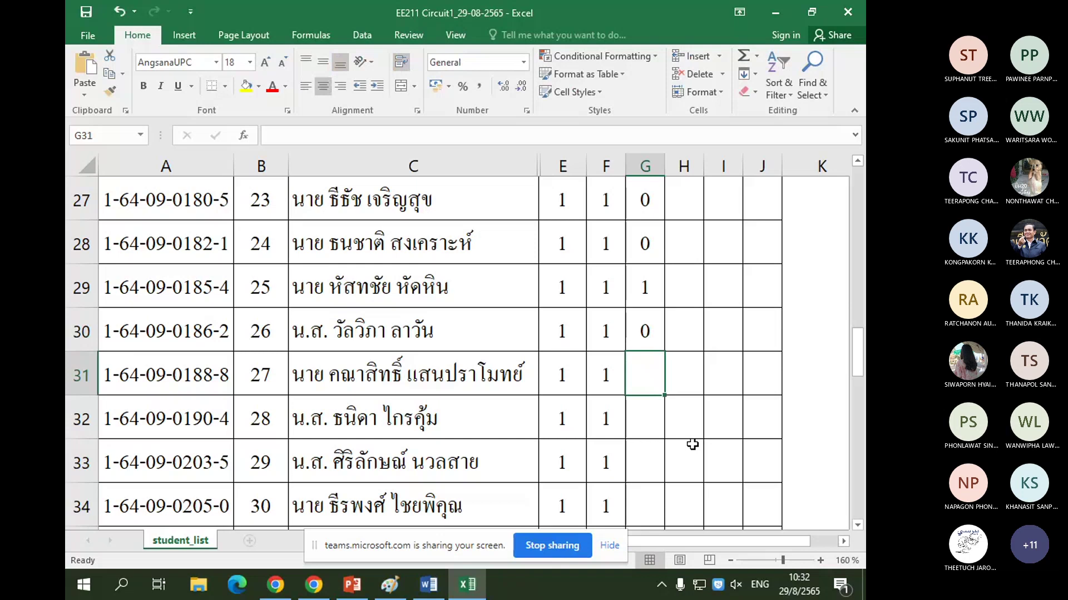
{"action": "key", "text": "Return"}
{"action": "type", "text": "0"}
{"action": "key", "text": "Up"}
{"action": "key", "text": "F2"}
{"action": "type", "text": "0"}
{"action": "key", "text": "Return"}
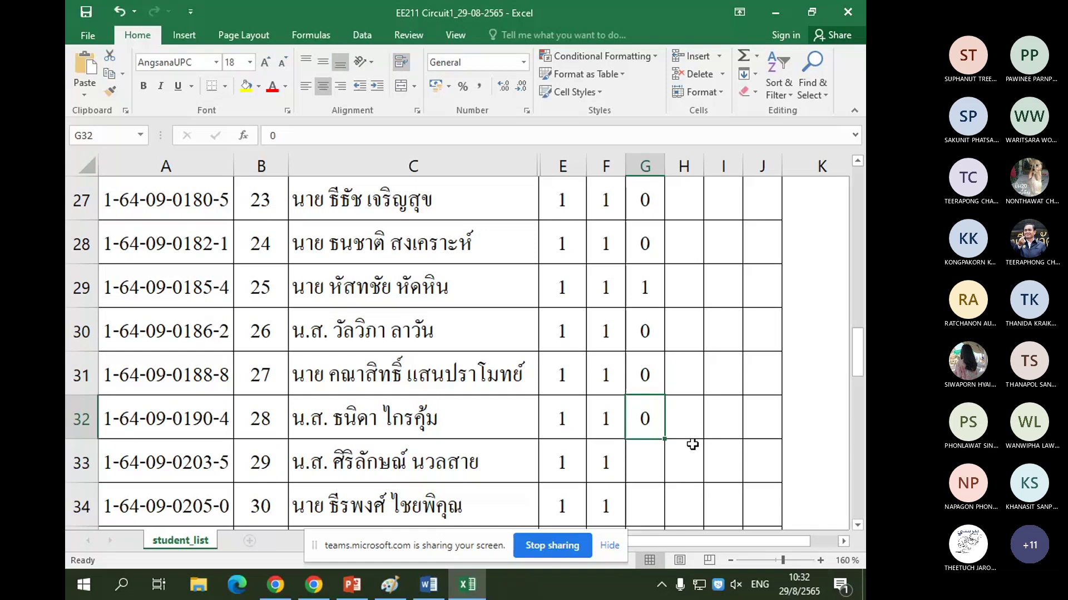
{"action": "key", "text": "Return"}
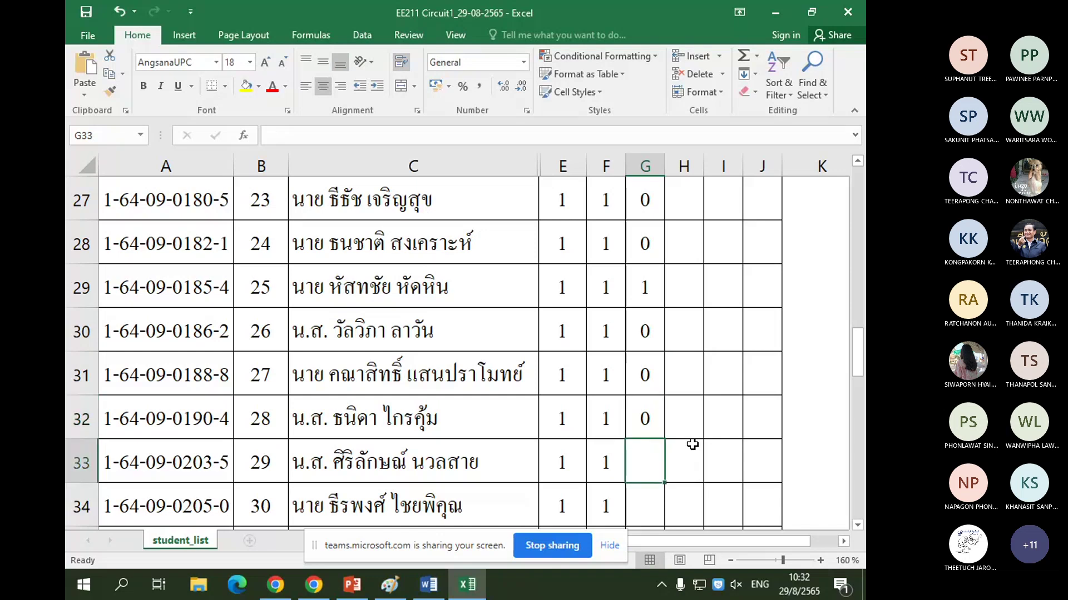
Step: Enter 1, 0, 1 and 1 in attendance column 3 for rows 33 to 36 (G33:G36)
{"action": "type", "text": "1"}
{"action": "key", "text": "Return"}
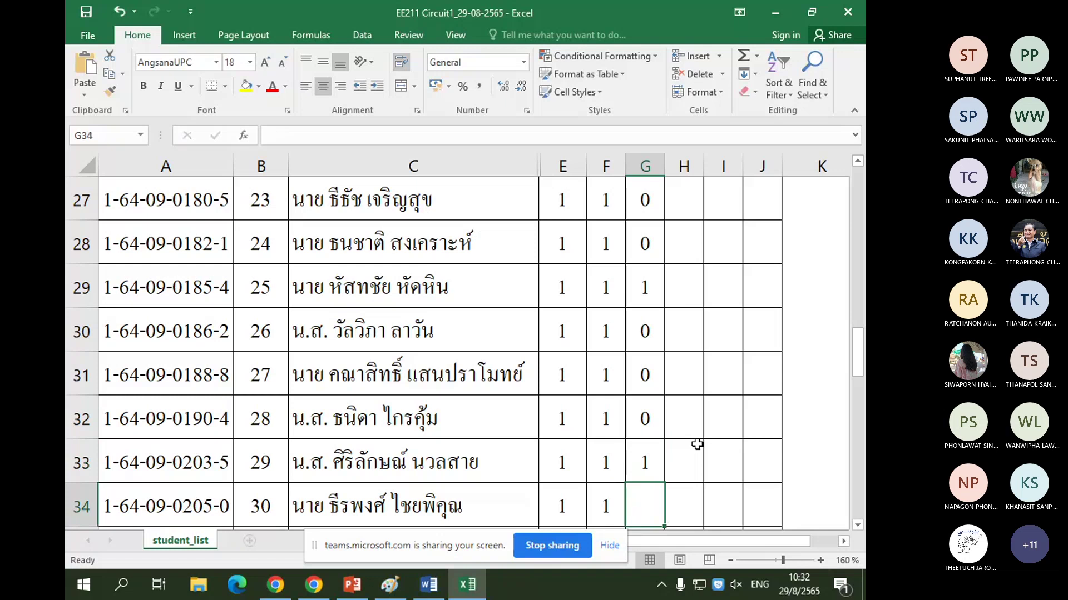
{"action": "scroll", "coordinate": [697, 444], "scroll_direction": "down", "scroll_amount": 1}
{"action": "type", "text": "0"}
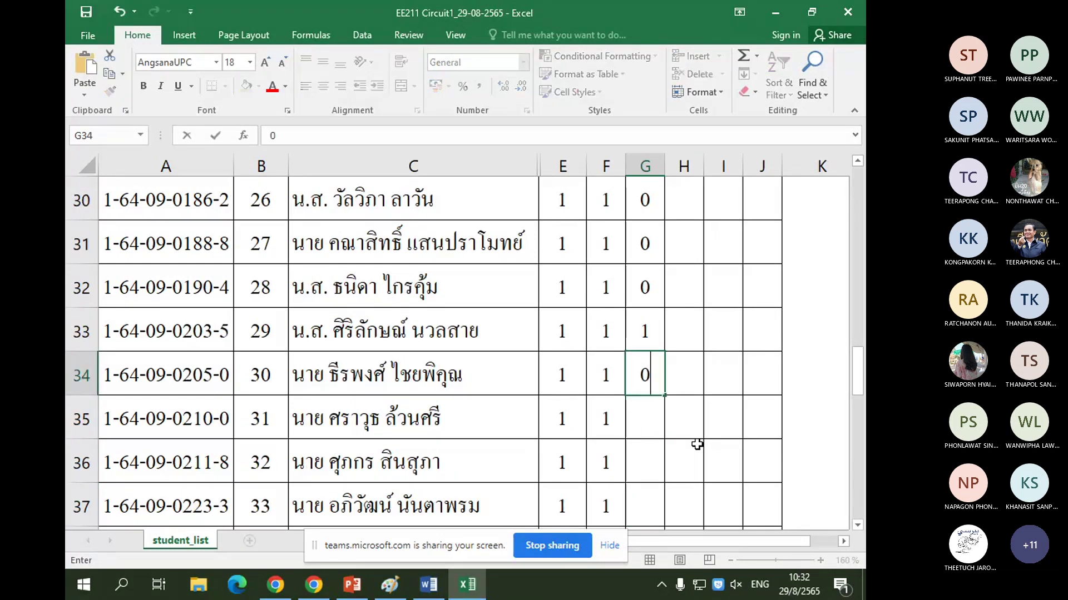
{"action": "key", "text": "Return"}
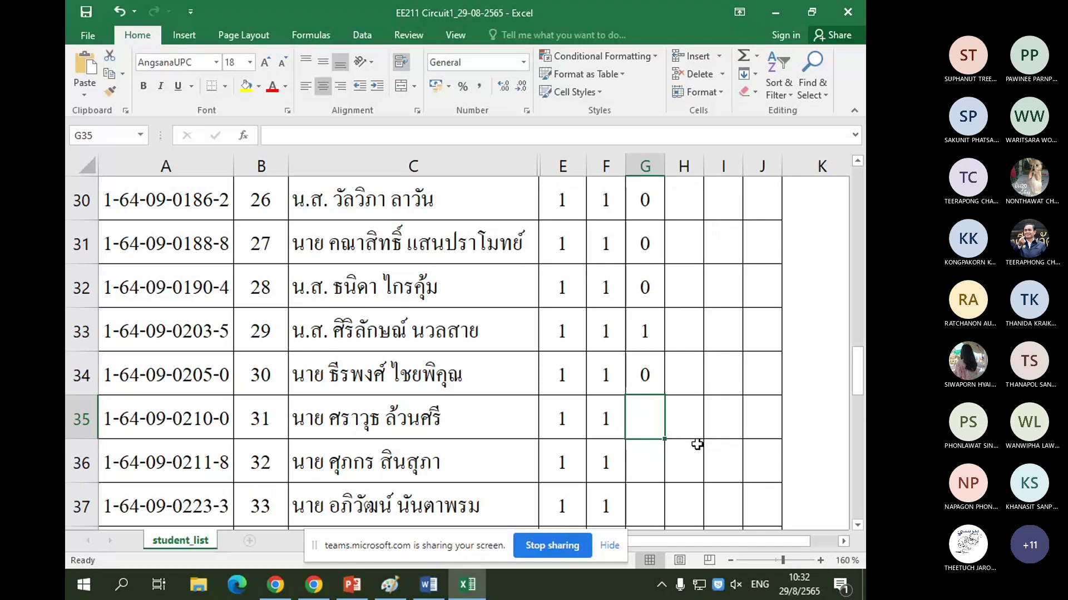
{"action": "type", "text": "1"}
{"action": "key", "text": "Return"}
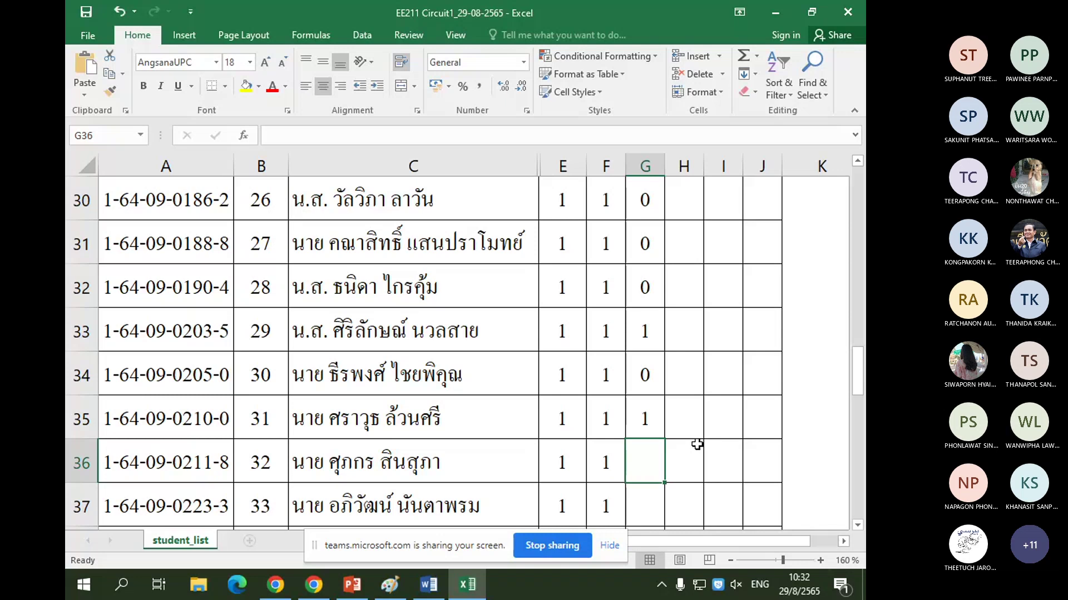
{"action": "type", "text": "1"}
{"action": "key", "text": "Return"}
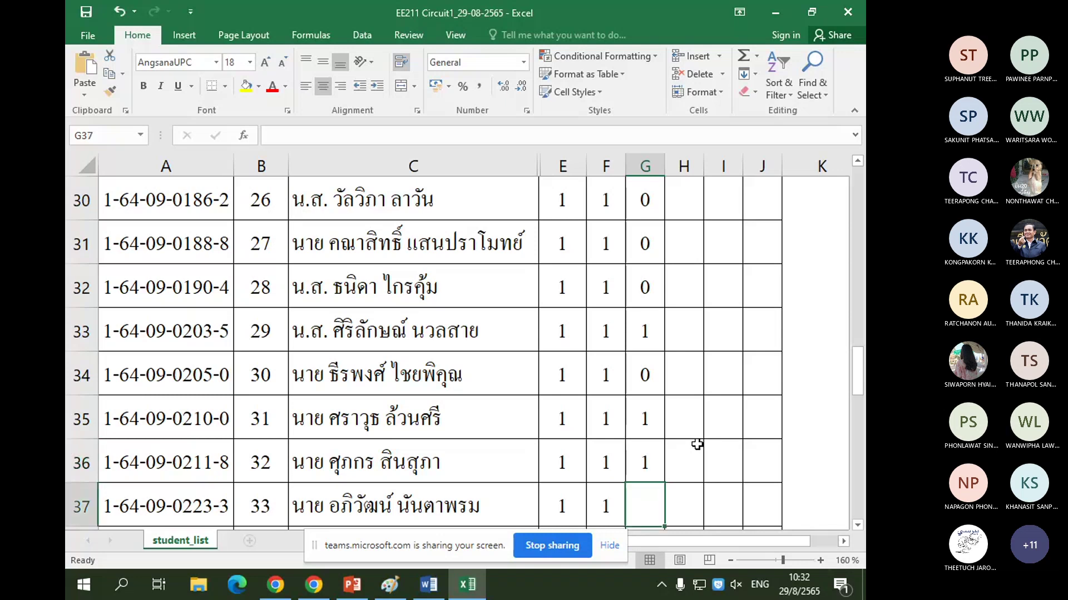
Step: Enter 0 in attendance column 3 for the students in rows 37 to 39 (G37:G39)
{"action": "left_click", "coordinate": [859, 526]}
{"action": "left_click", "coordinate": [858, 526]}
{"action": "left_click", "coordinate": [859, 526]}
{"action": "left_click", "coordinate": [859, 526]}
{"action": "left_click", "coordinate": [859, 526]}
{"action": "left_click", "coordinate": [859, 526]}
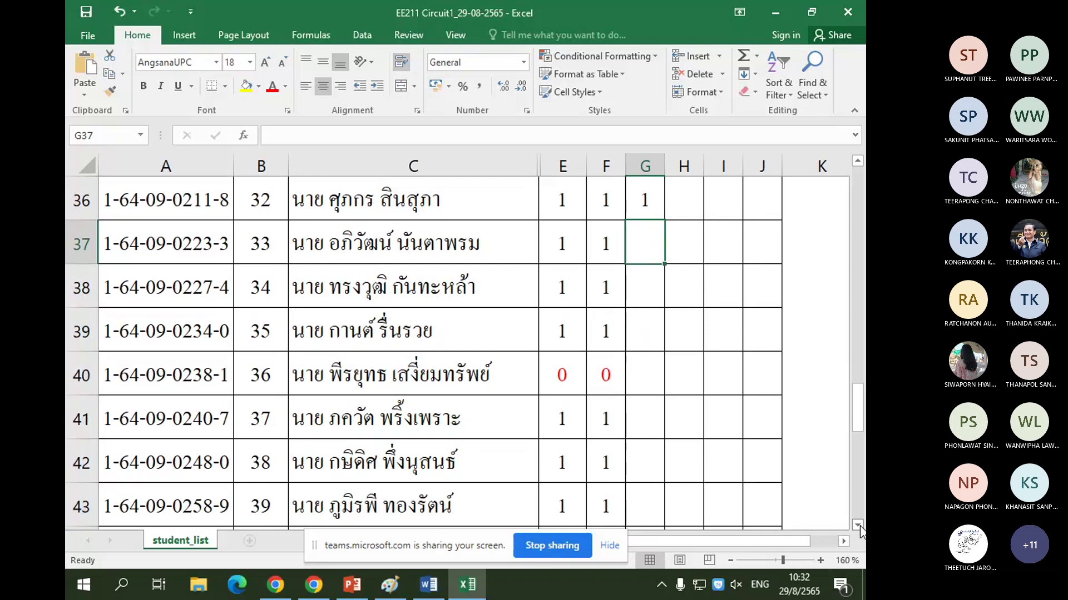
{"action": "type", "text": "0"}
{"action": "key", "text": "Return"}
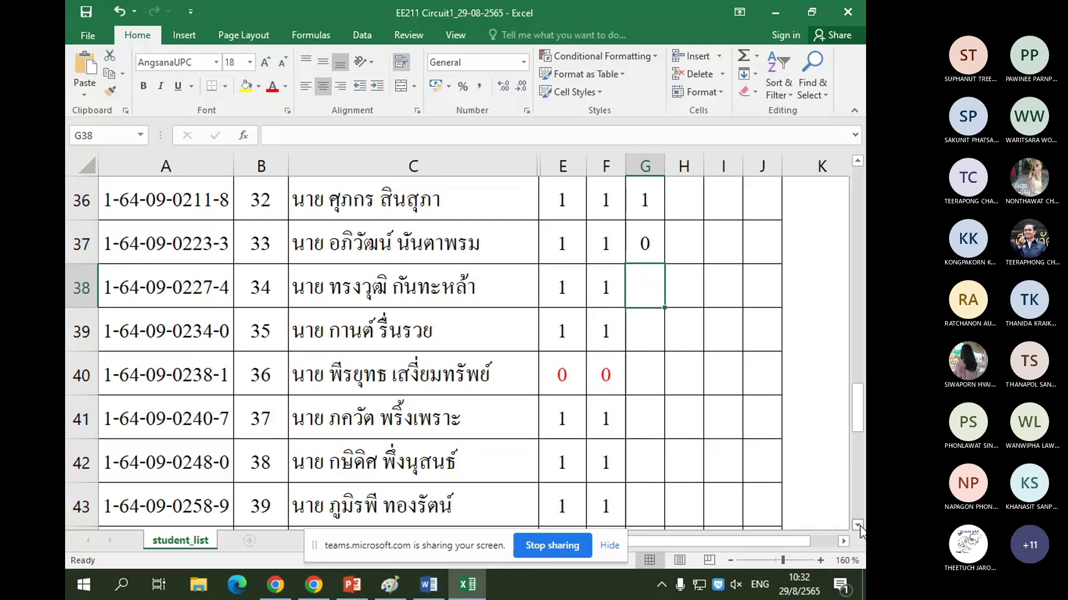
{"action": "type", "text": "0"}
{"action": "key", "text": "Return"}
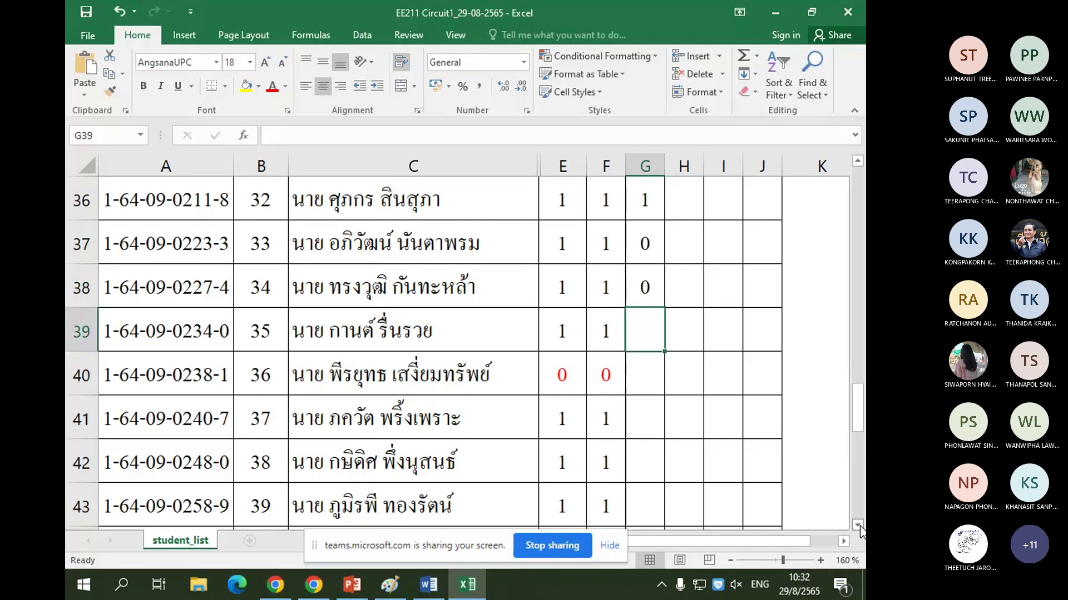
{"action": "type", "text": "0"}
{"action": "key", "text": "Return"}
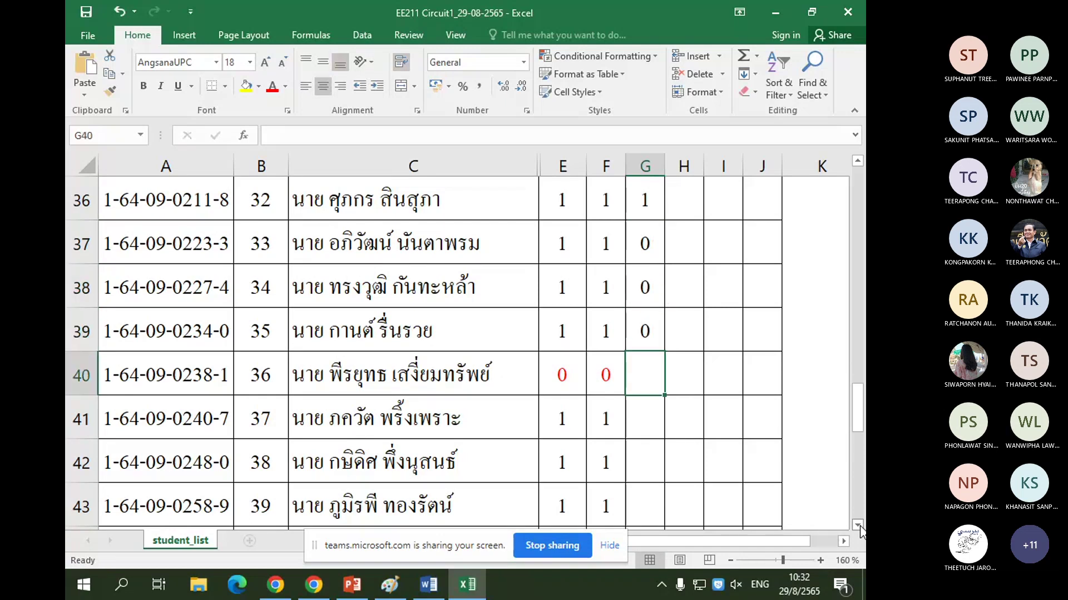
Step: Enter 0 in G40 in attendance column 3 and colour its font red
{"action": "type", "text": "0"}
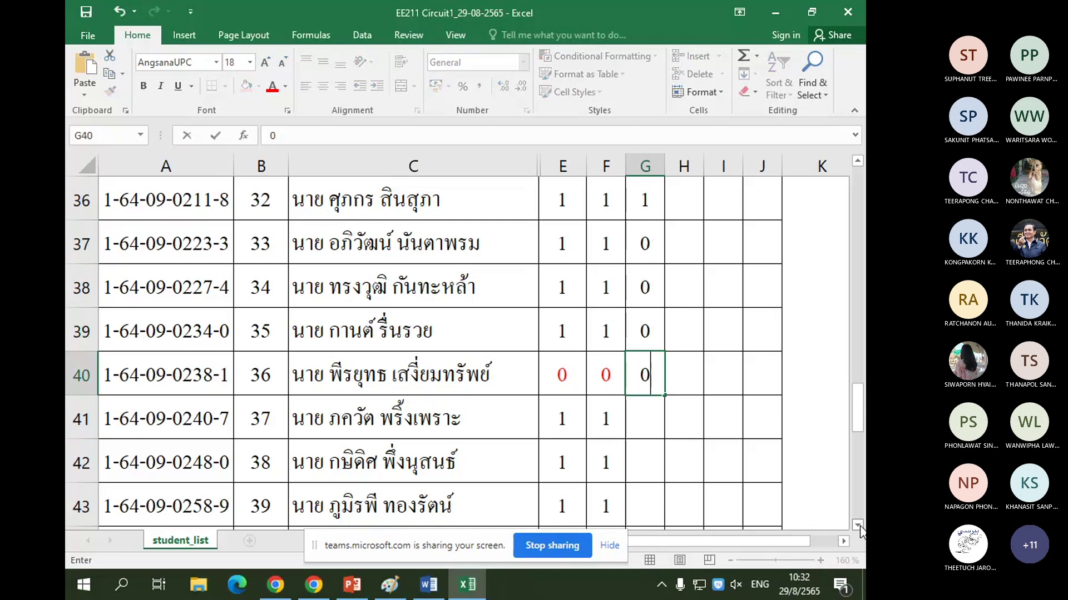
{"action": "key", "text": "Return"}
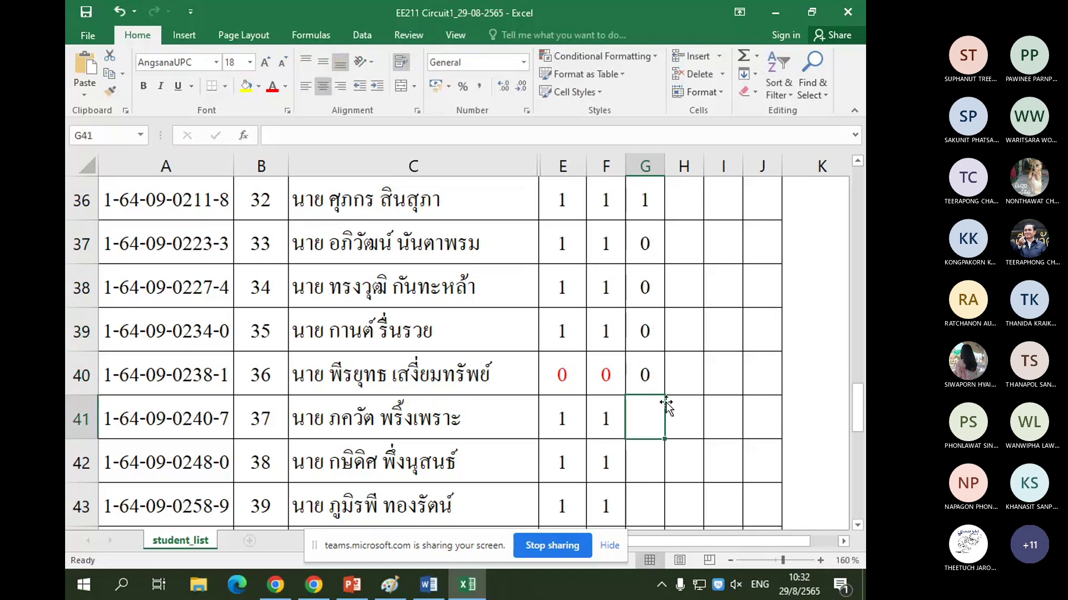
{"action": "left_click", "coordinate": [648, 376]}
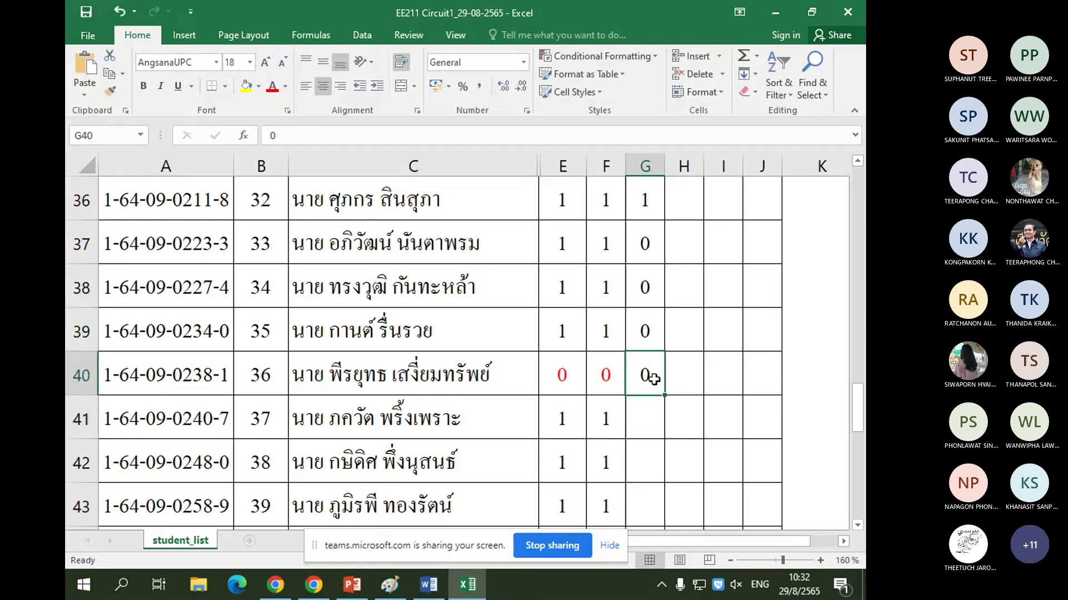
{"action": "left_click", "coordinate": [271, 87]}
Step: Enter 1, 0 and 1 in attendance column 3 for rows 41 to 43 (G41:G43)
{"action": "left_click", "coordinate": [656, 426]}
{"action": "scroll", "coordinate": [666, 428], "scroll_direction": "down", "scroll_amount": 1}
{"action": "scroll", "coordinate": [665, 428], "scroll_direction": "down", "scroll_amount": 1}
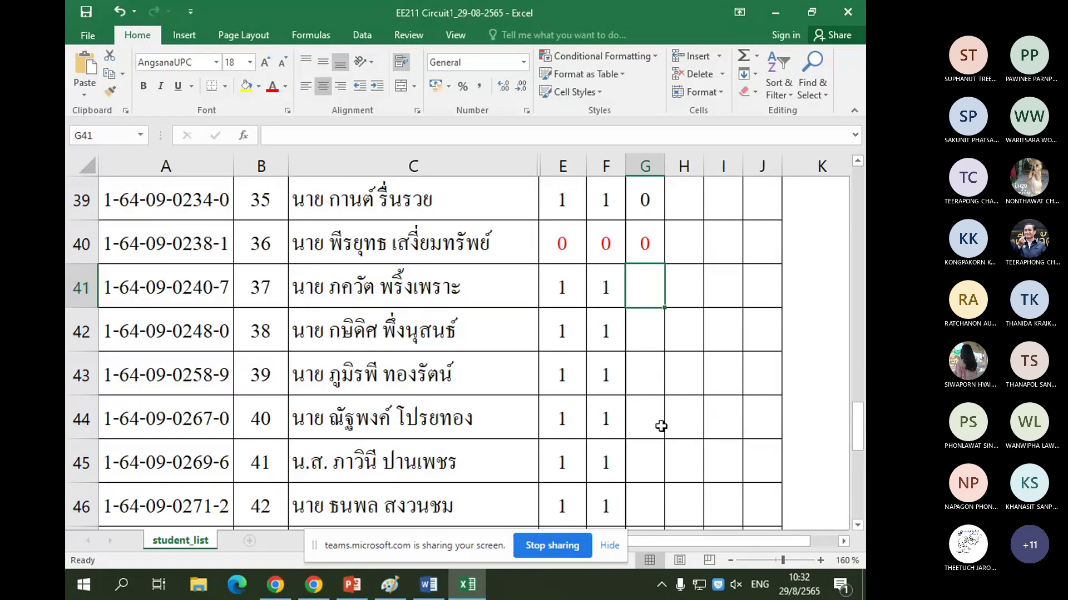
{"action": "type", "text": "1"}
{"action": "key", "text": "Return"}
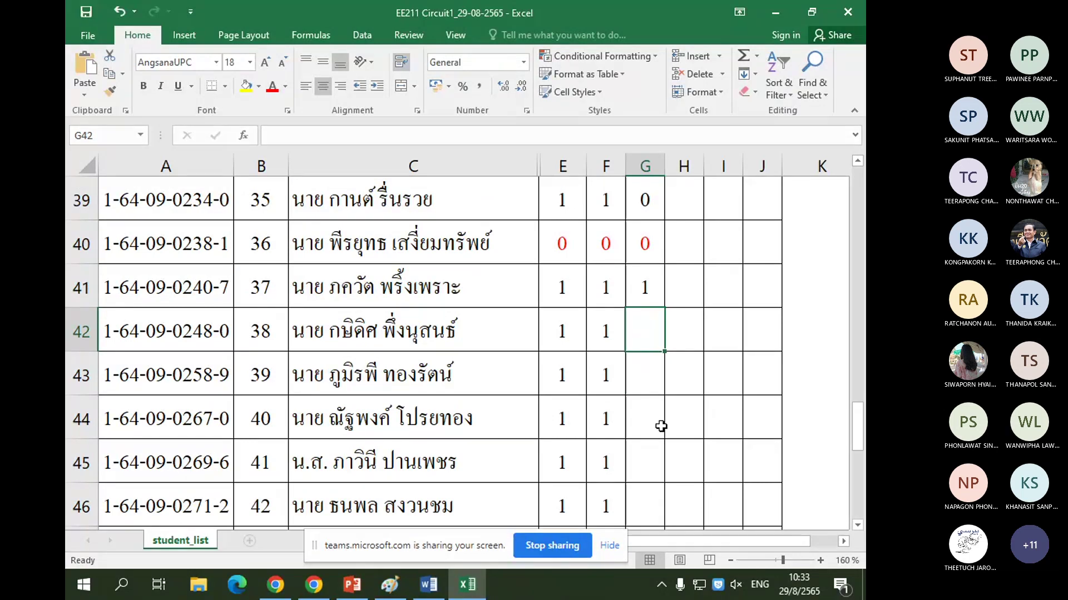
{"action": "type", "text": "0"}
{"action": "key", "text": "Return"}
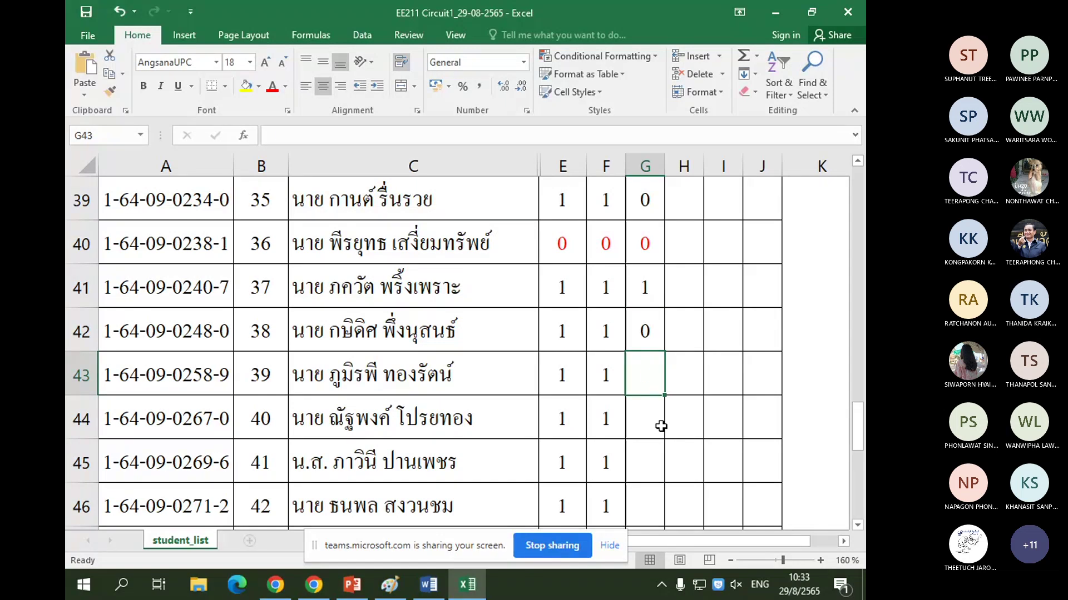
{"action": "type", "text": "1"}
{"action": "key", "text": "Return"}
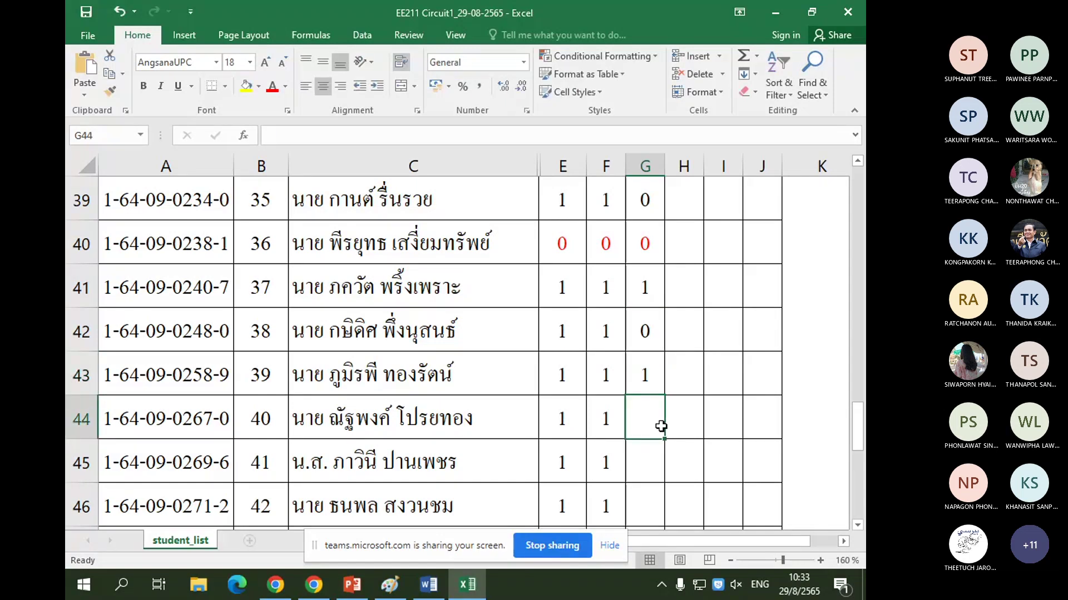
Step: Enter 0 in attendance column 3 for the students in rows 44 to 48 (G44:G48)
{"action": "type", "text": "0"}
{"action": "key", "text": "Return"}
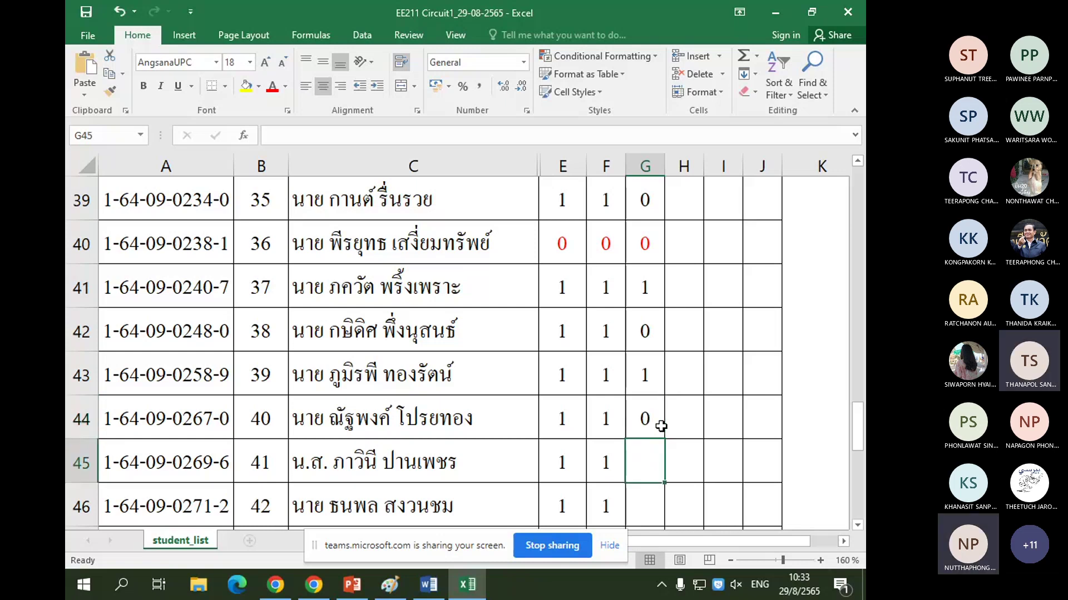
{"action": "type", "text": "0"}
{"action": "key", "text": "Return"}
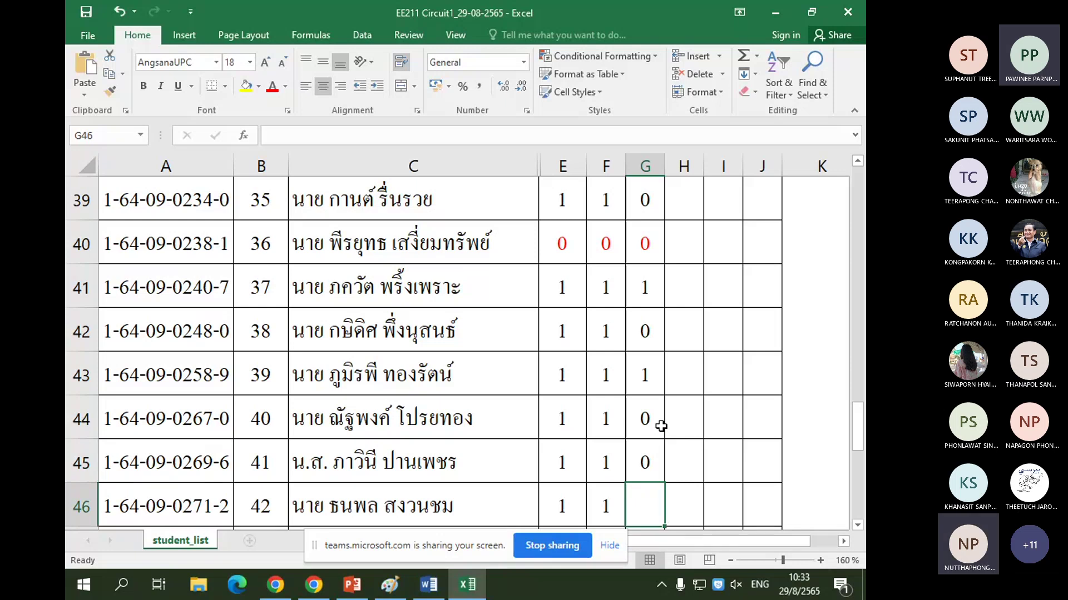
{"action": "type", "text": "0"}
{"action": "key", "text": "Return"}
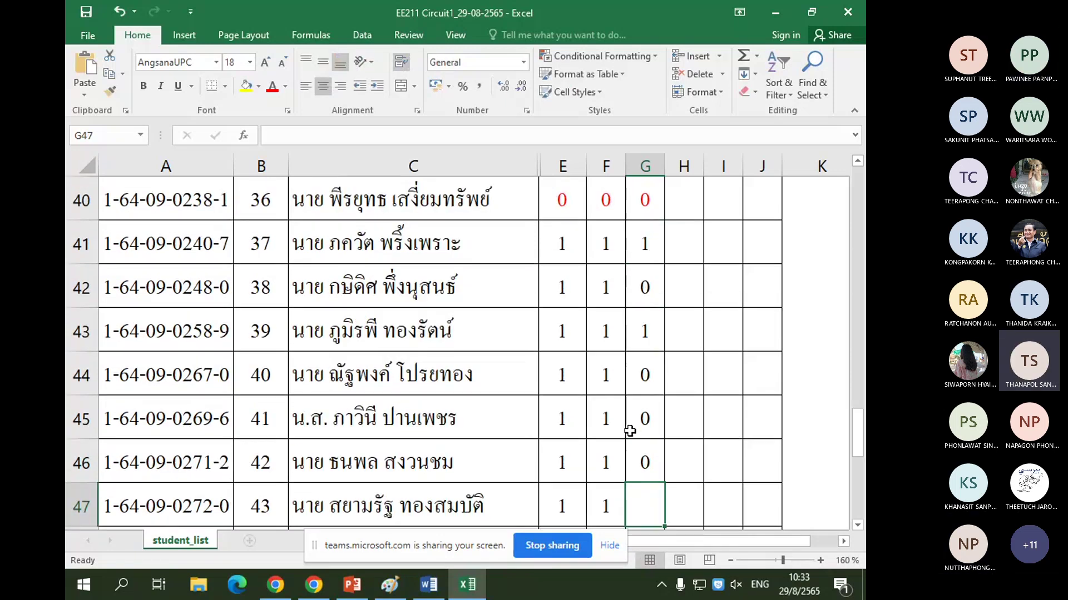
{"action": "scroll", "coordinate": [634, 428], "scroll_direction": "down", "scroll_amount": 2}
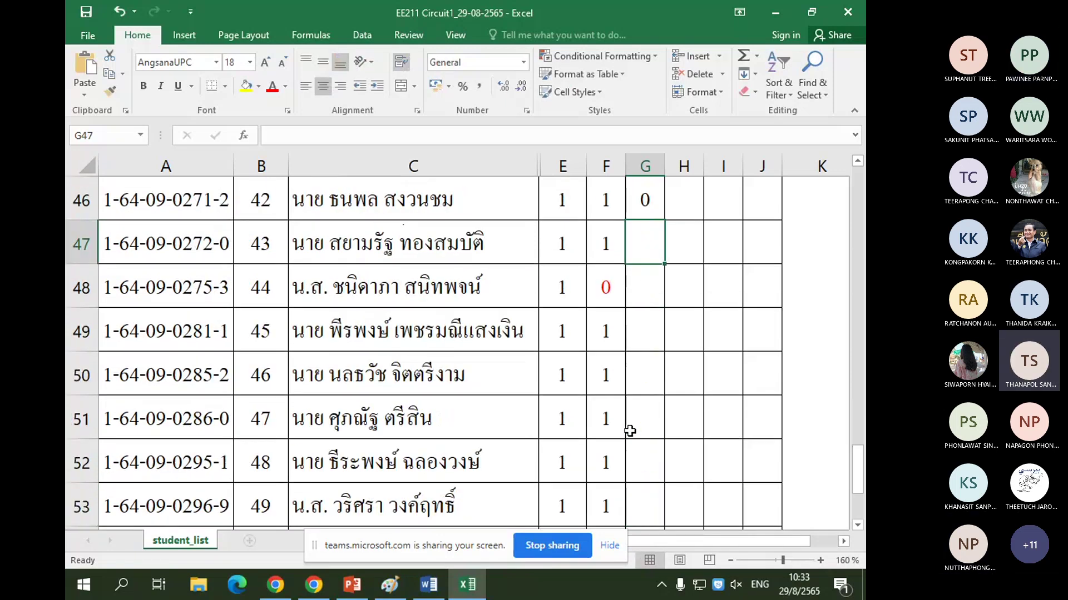
{"action": "type", "text": "0"}
{"action": "key", "text": "Return"}
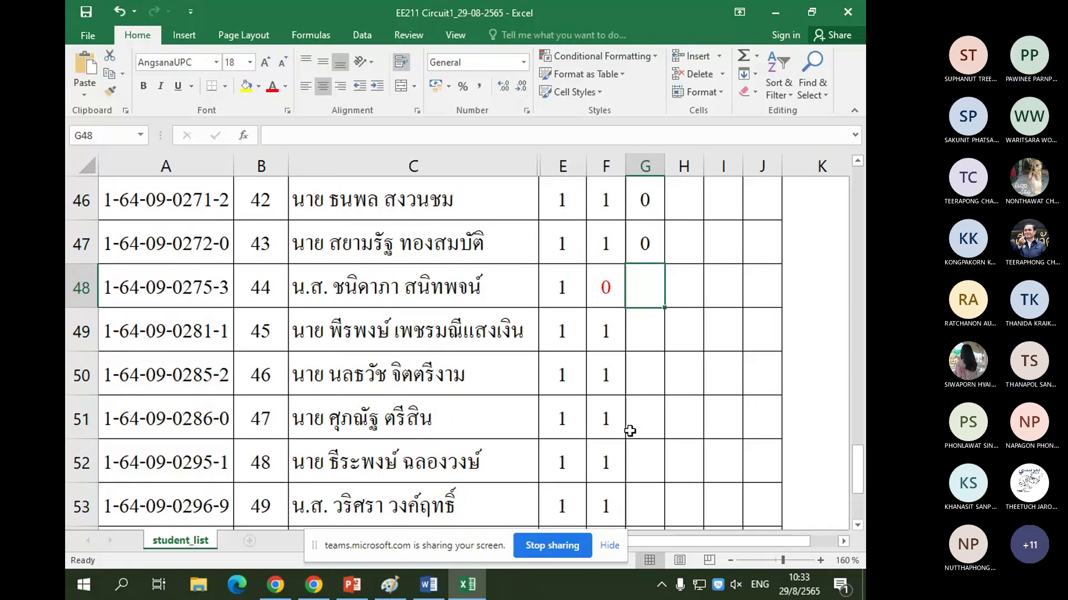
{"action": "type", "text": "0"}
{"action": "key", "text": "Return"}
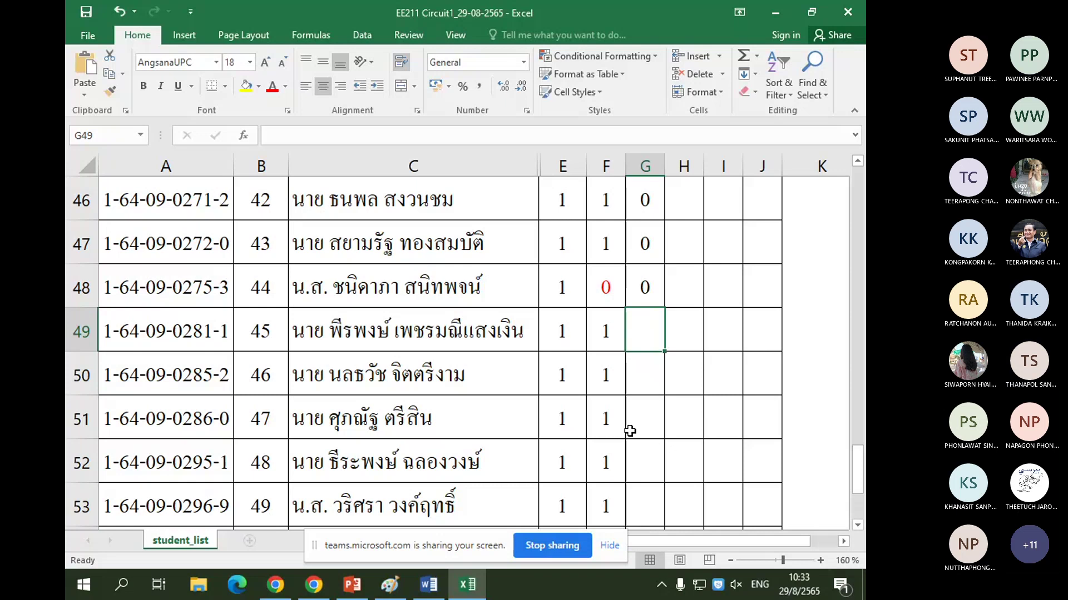
Step: Enter 1 in G49 and 0 in G50 and G51 in attendance column 3
{"action": "type", "text": "1"}
{"action": "key", "text": "Return"}
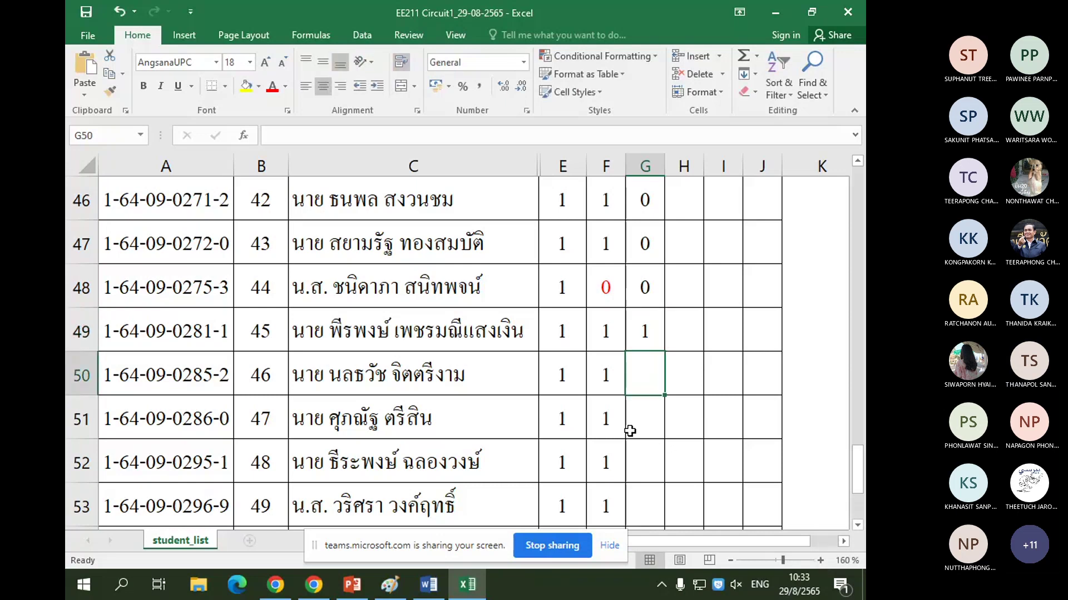
{"action": "type", "text": "0"}
{"action": "key", "text": "Return"}
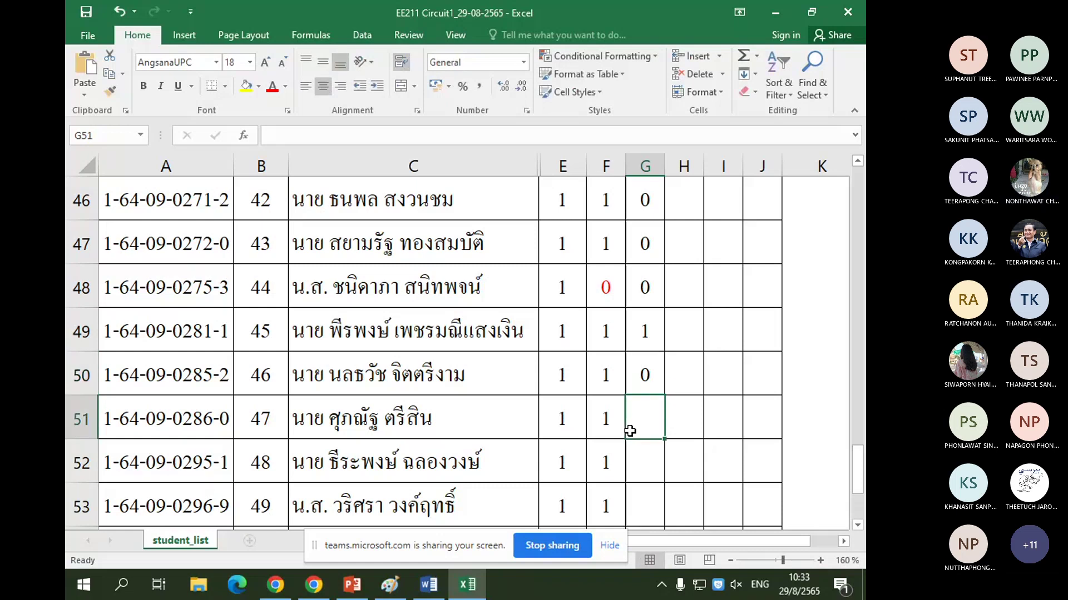
{"action": "type", "text": "0"}
{"action": "key", "text": "Return"}
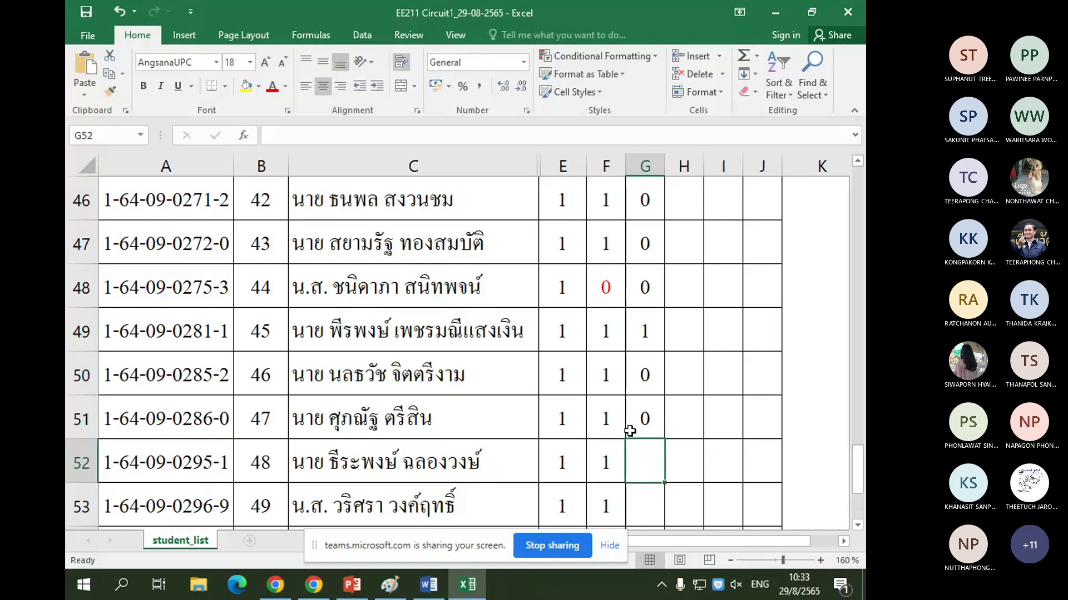
Step: Enter 0 in attendance column 3 for the students in rows 52 and 53 (G52:G53)
{"action": "type", "text": "0"}
{"action": "key", "text": "Return"}
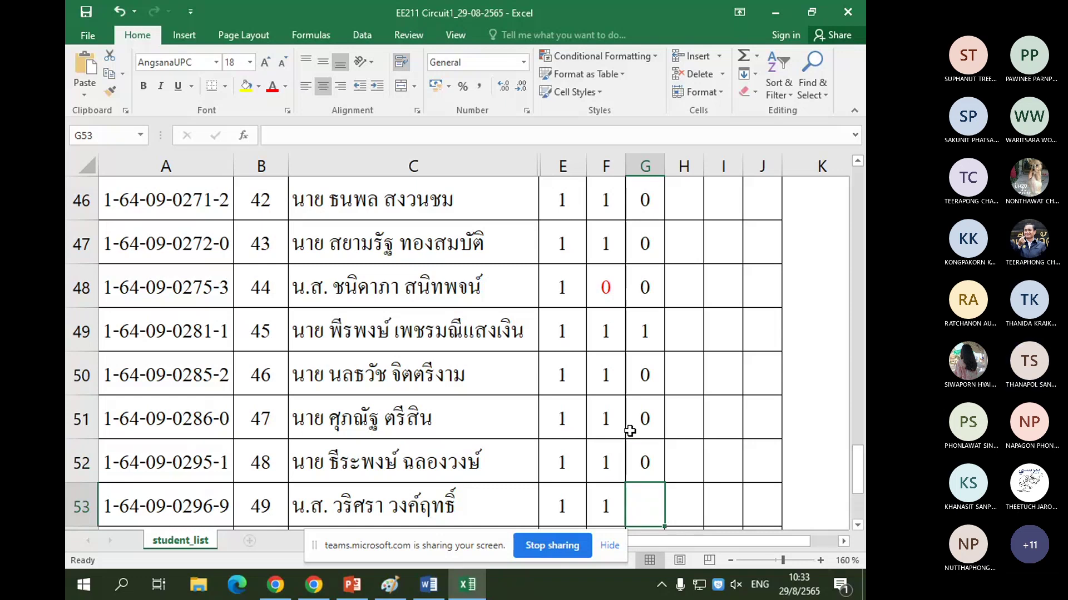
{"action": "type", "text": "0"}
{"action": "key", "text": "Return"}
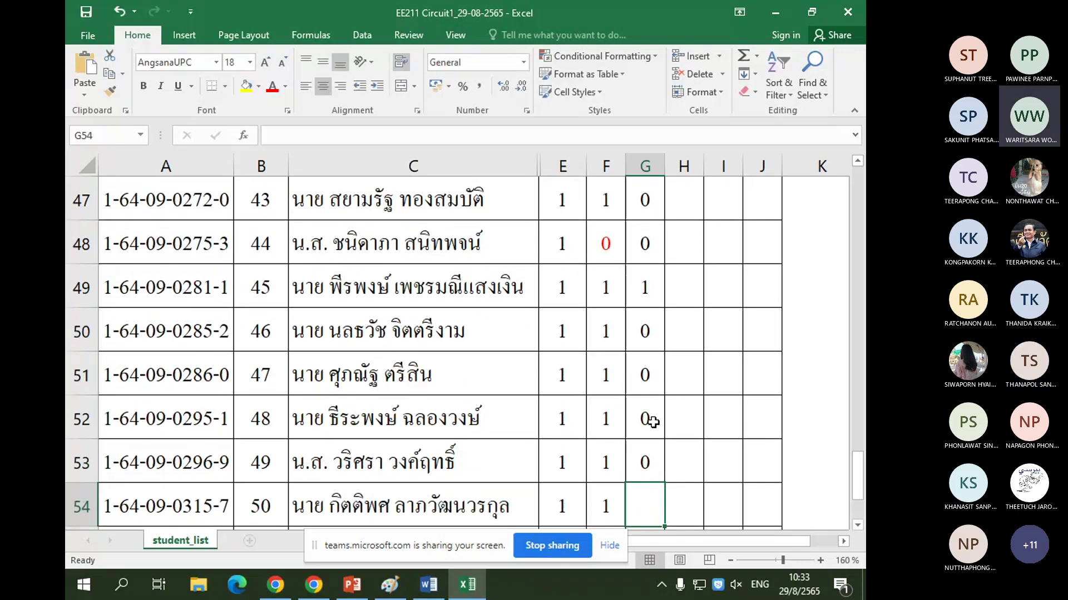
Step: Enter 1, 0 and 1 in attendance column 3 for the last three students, rows 54 to 56 (G54:G56)
{"action": "scroll", "coordinate": [656, 405], "scroll_direction": "down", "scroll_amount": 1}
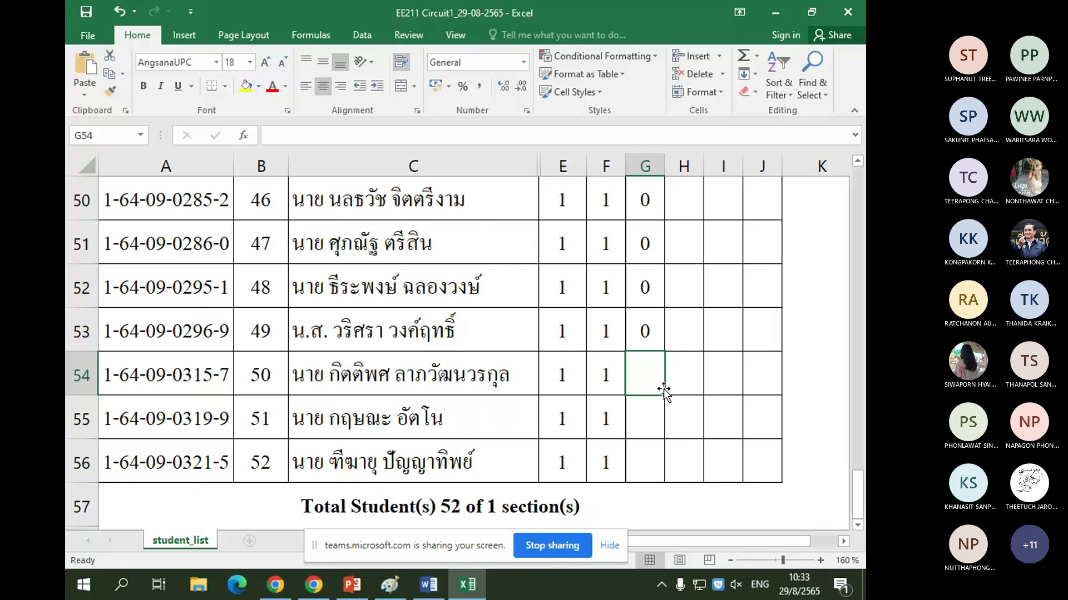
{"action": "type", "text": "1"}
{"action": "key", "text": "Return"}
{"action": "type", "text": "0"}
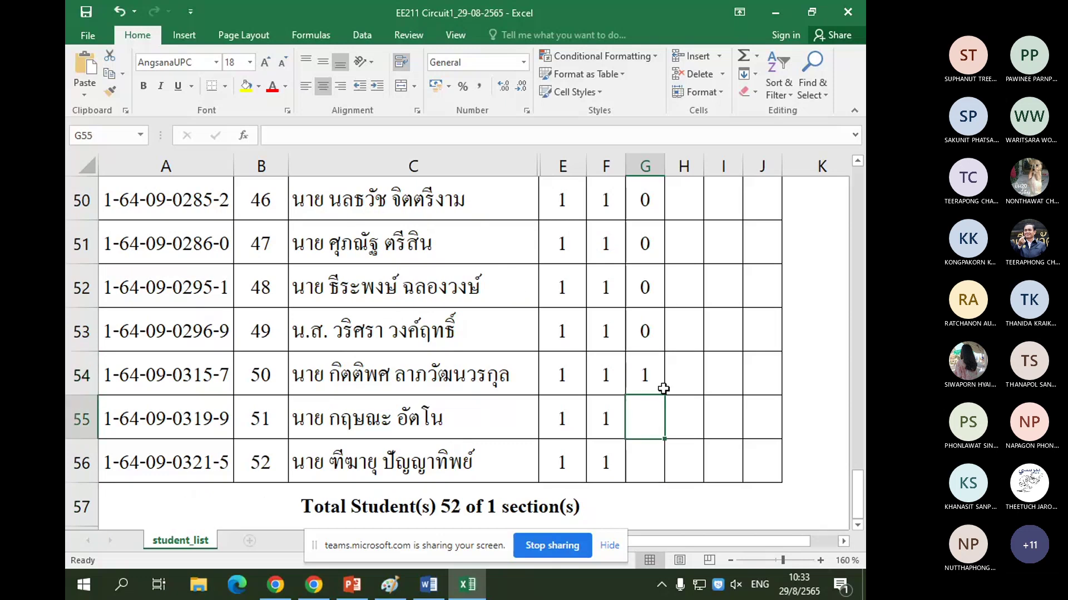
{"action": "key", "text": "Return"}
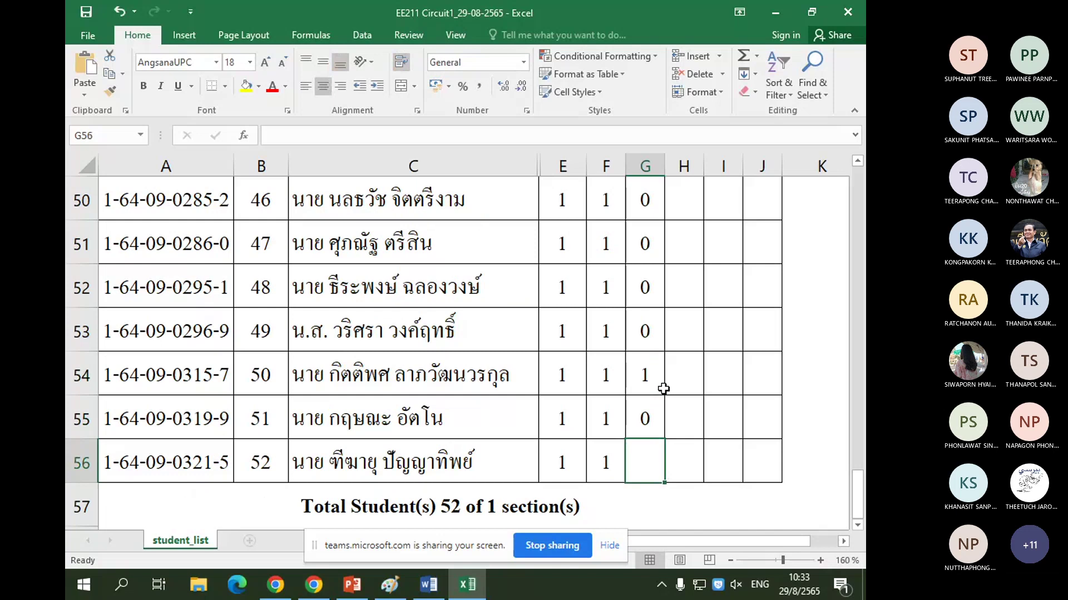
{"action": "type", "text": "1"}
{"action": "key", "text": "Return"}
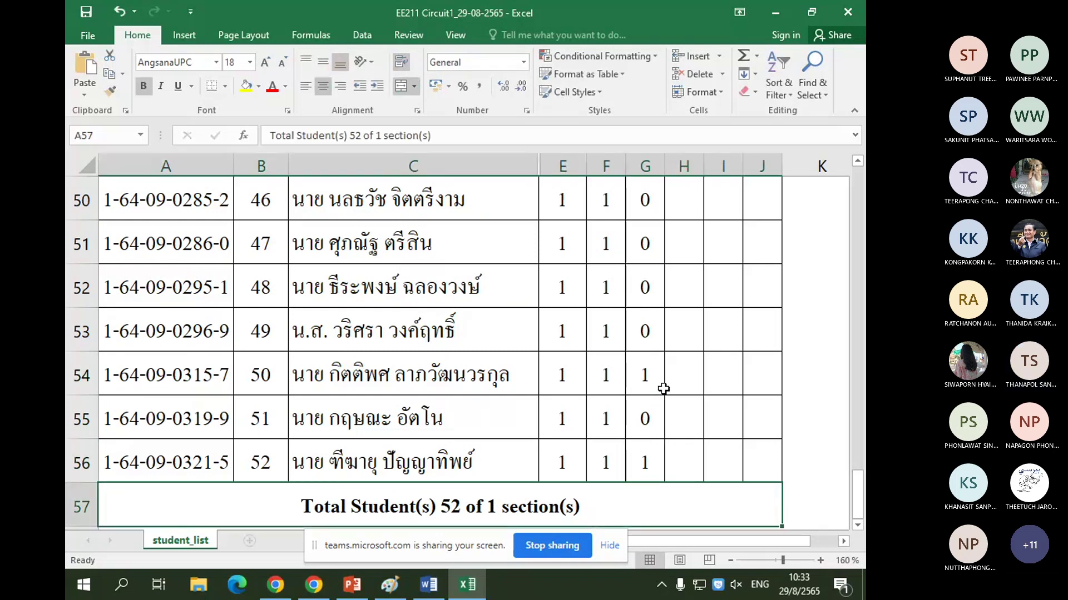
Step: Save the workbook to the Desktop as EE211 Circuit1_29-08-2565, replacing the existing file, and close it
{"action": "scroll", "coordinate": [604, 464], "scroll_direction": "up", "scroll_amount": 7}
{"action": "scroll", "coordinate": [599, 469], "scroll_direction": "up", "scroll_amount": 9}
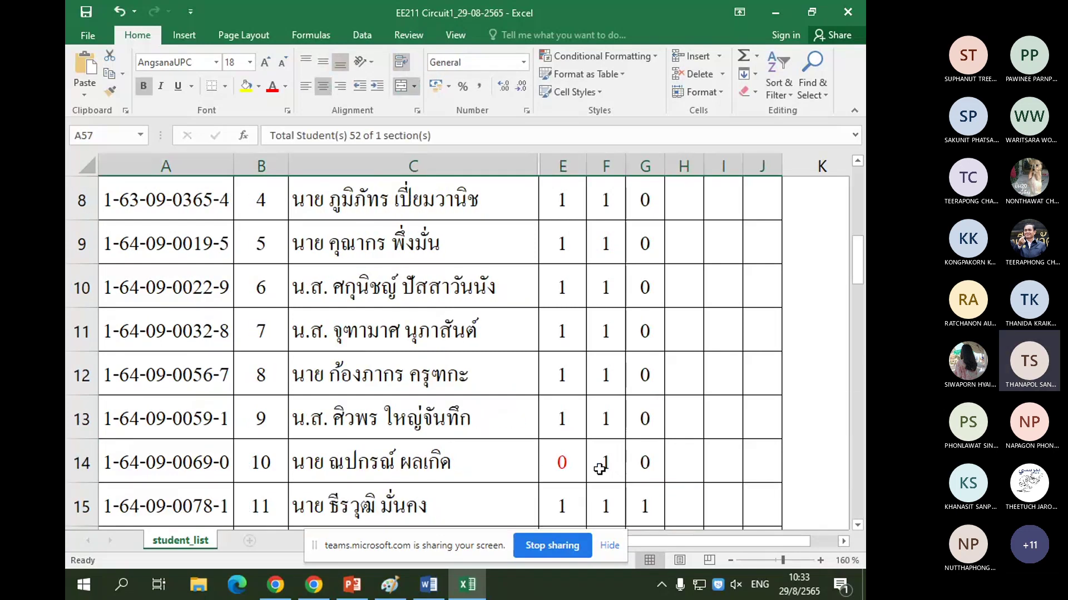
{"action": "left_click", "coordinate": [86, 31]}
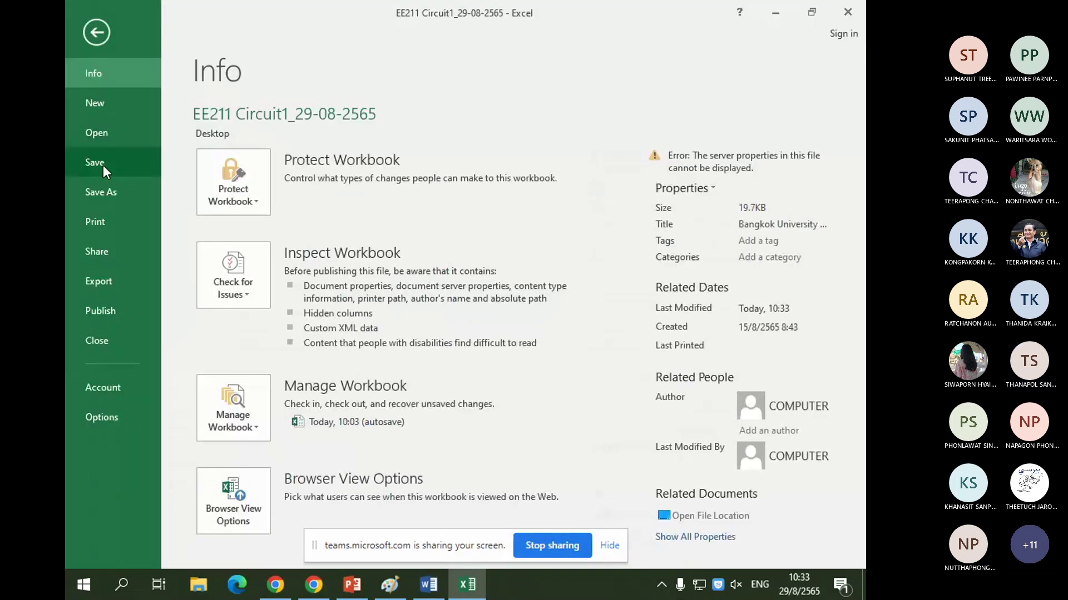
{"action": "left_click", "coordinate": [106, 180]}
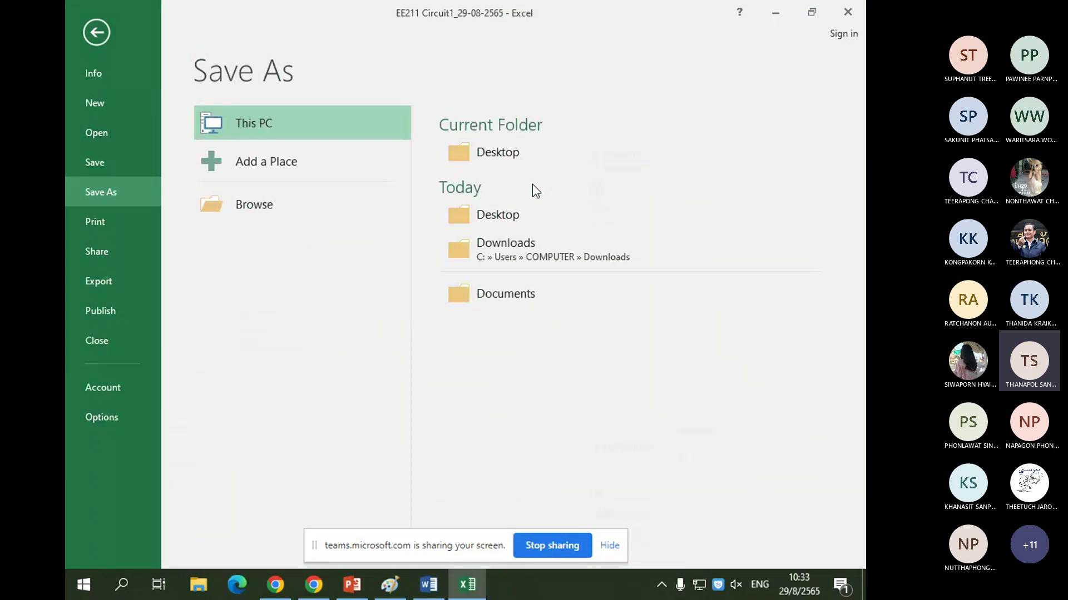
{"action": "left_click", "coordinate": [532, 155]}
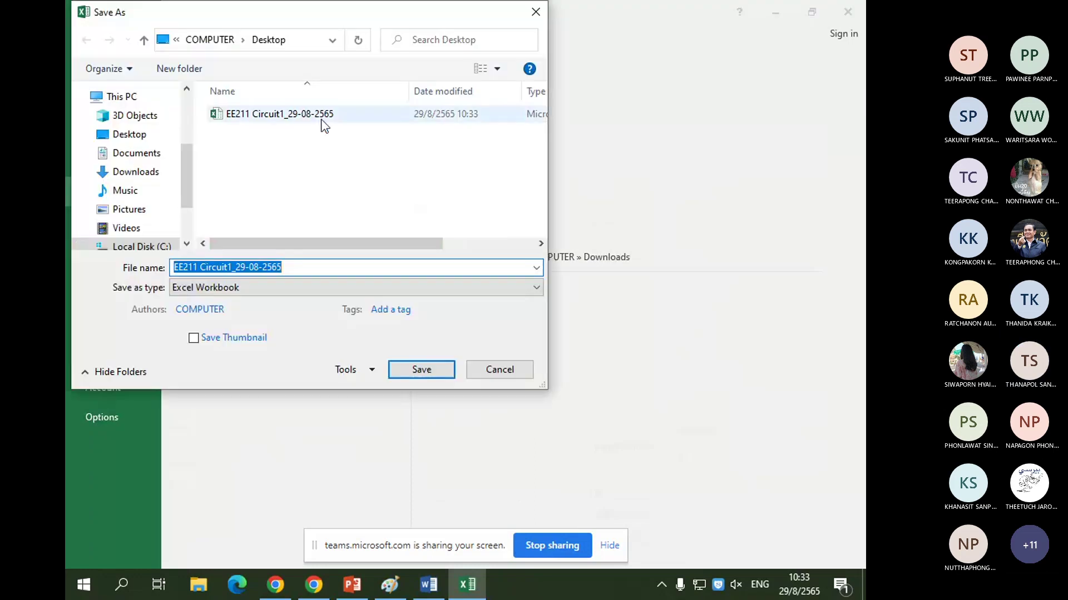
{"action": "left_click", "coordinate": [441, 376]}
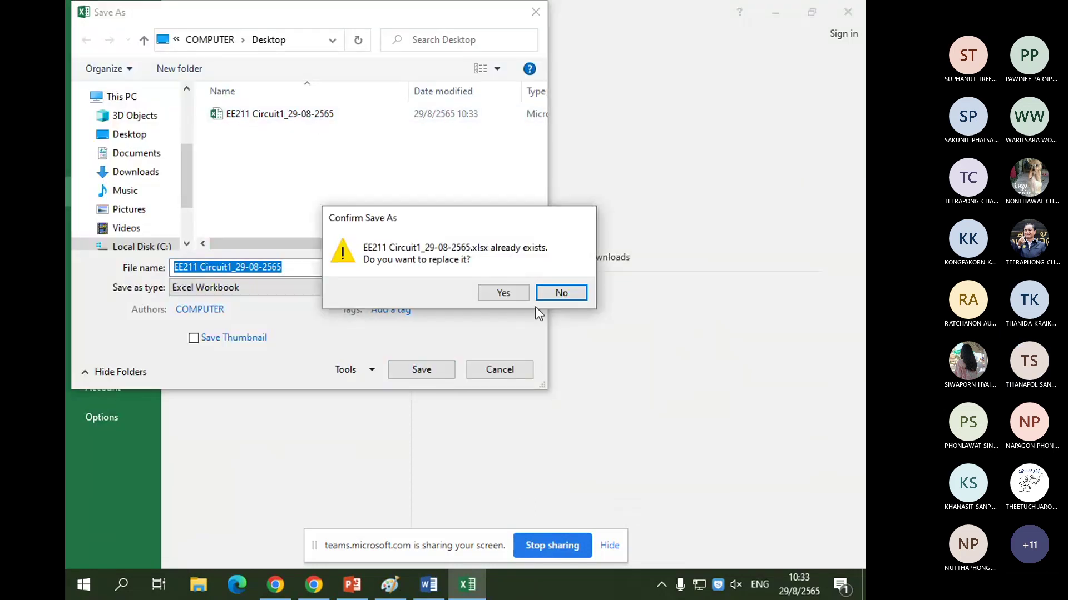
{"action": "key", "text": "y"}
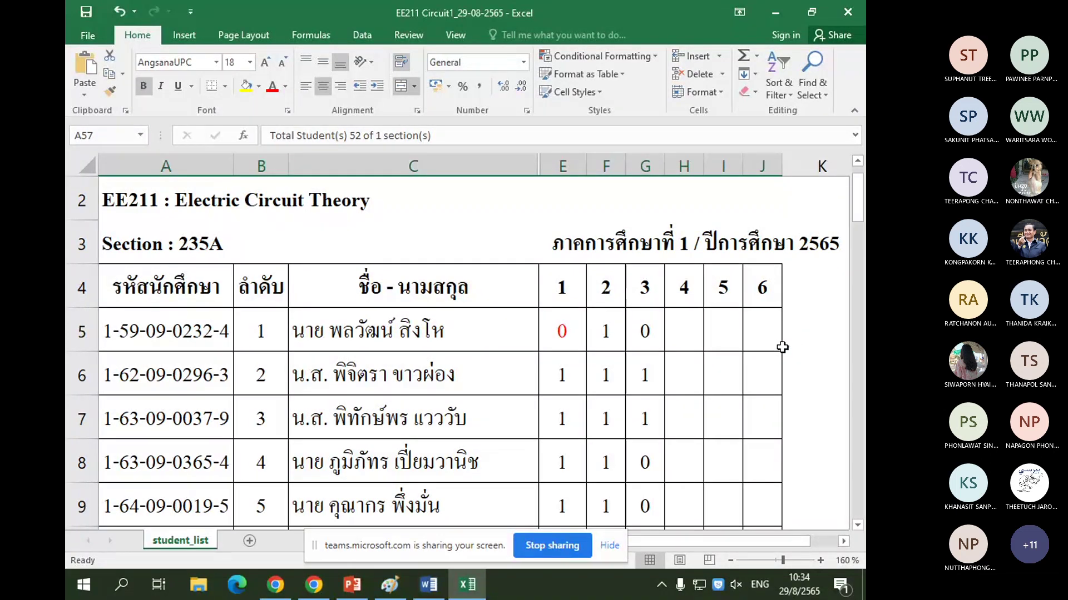
{"action": "left_click", "coordinate": [848, 12]}
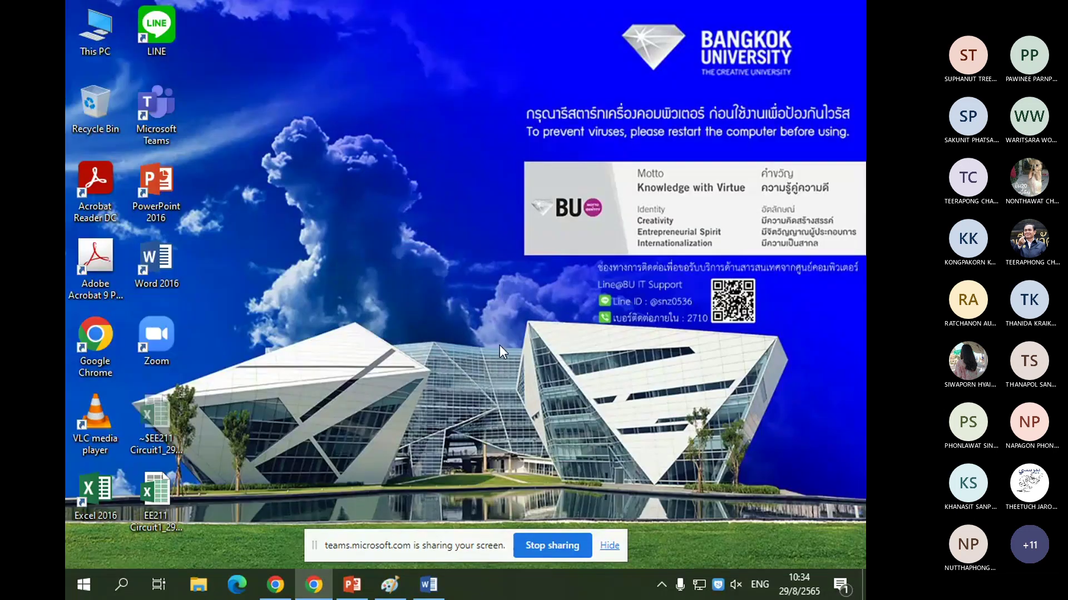
Step: Switch to the Teams meeting in Chrome and dismiss the do-not-disturb status notice
{"action": "left_click", "coordinate": [611, 546]}
{"action": "left_click", "coordinate": [315, 590]}
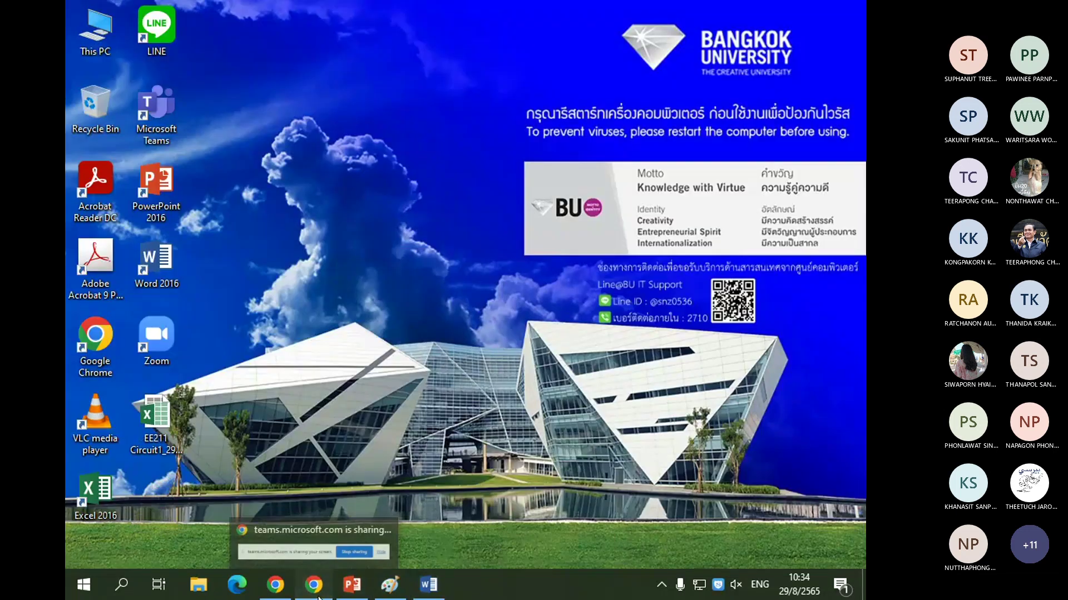
{"action": "left_click", "coordinate": [284, 590]}
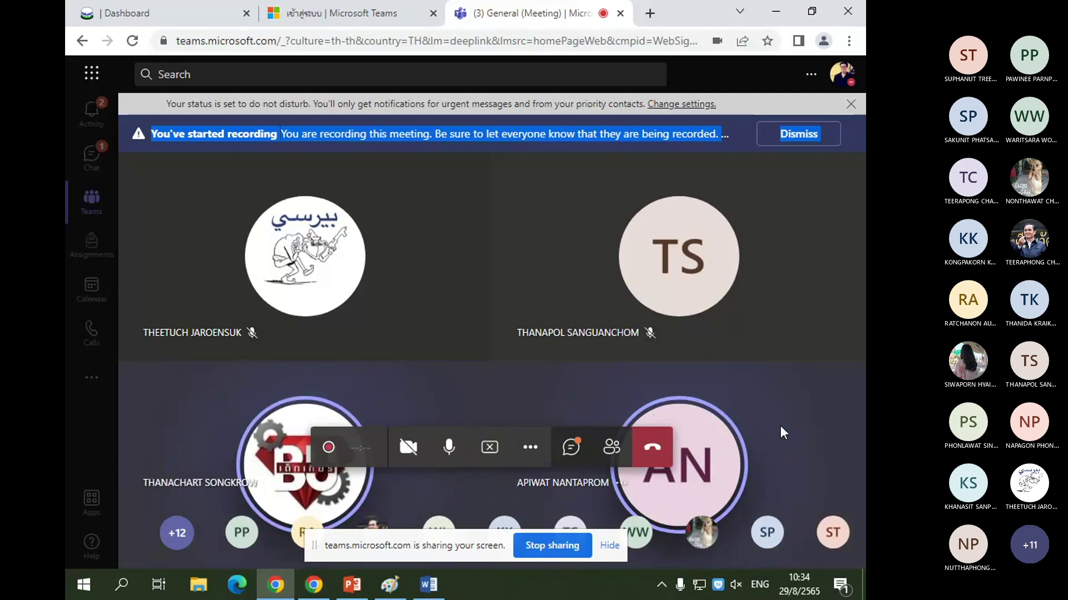
{"action": "left_click", "coordinate": [850, 104]}
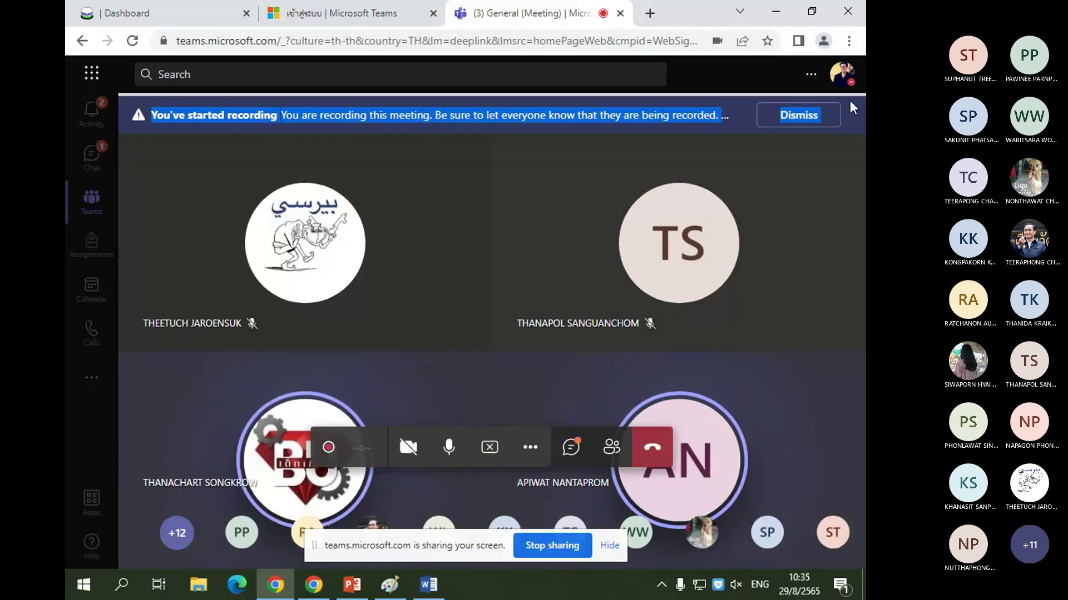
Step: Show the meeting chat to check the students' latest attendance messages, and minimise the browser window
{"action": "left_click", "coordinate": [528, 446]}
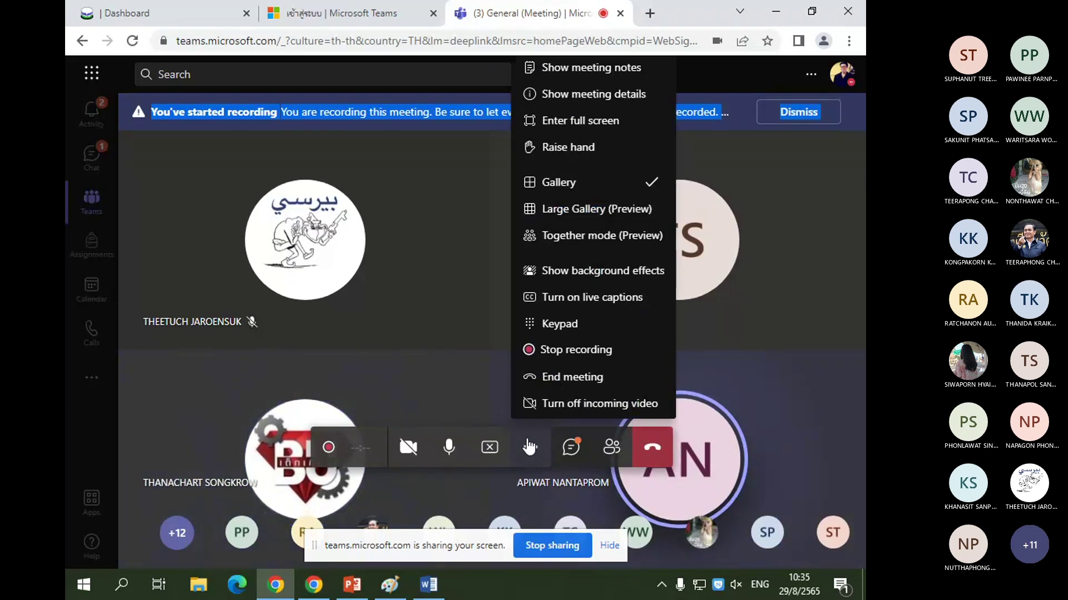
{"action": "left_click", "coordinate": [744, 414]}
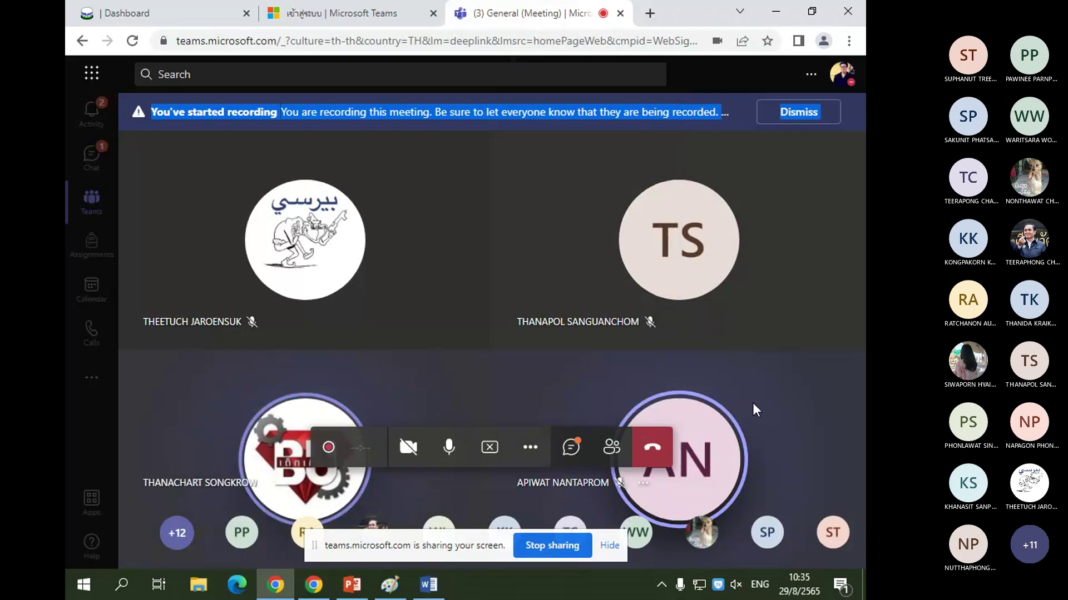
{"action": "left_click", "coordinate": [577, 450]}
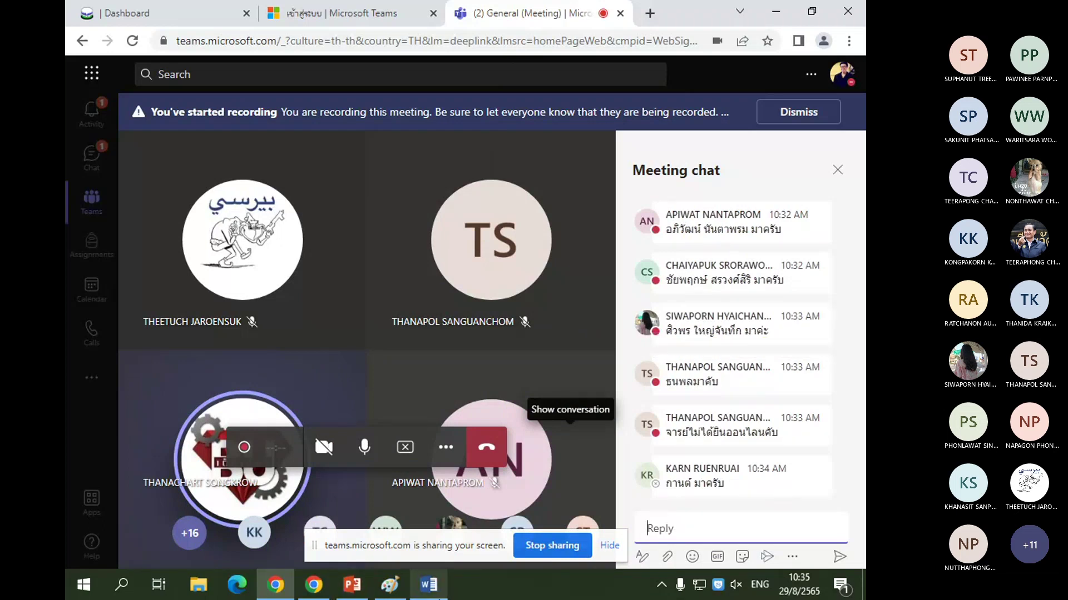
{"action": "left_click", "coordinate": [776, 17]}
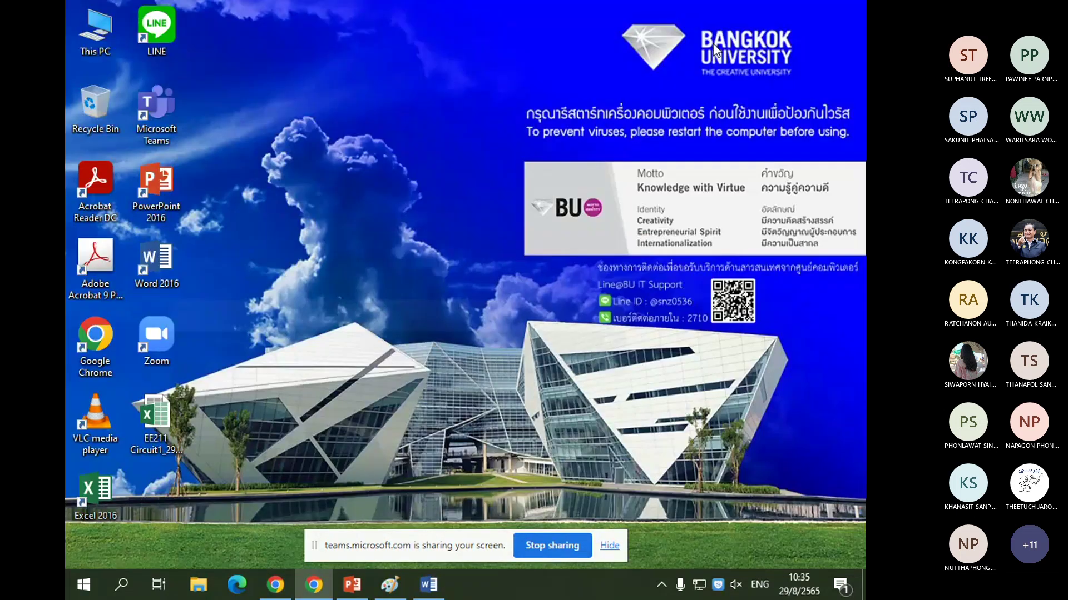